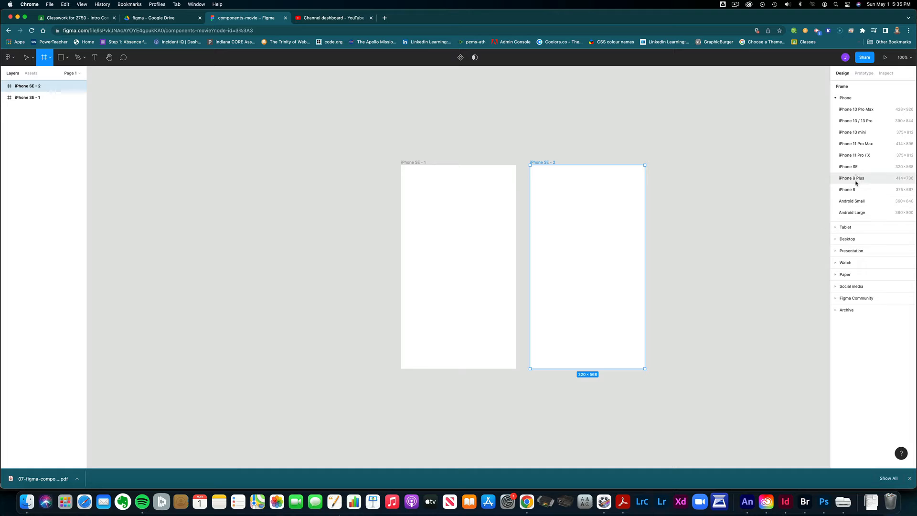
Add a third iPhone SE frame beside the two existing frames.
left_click(848, 166)
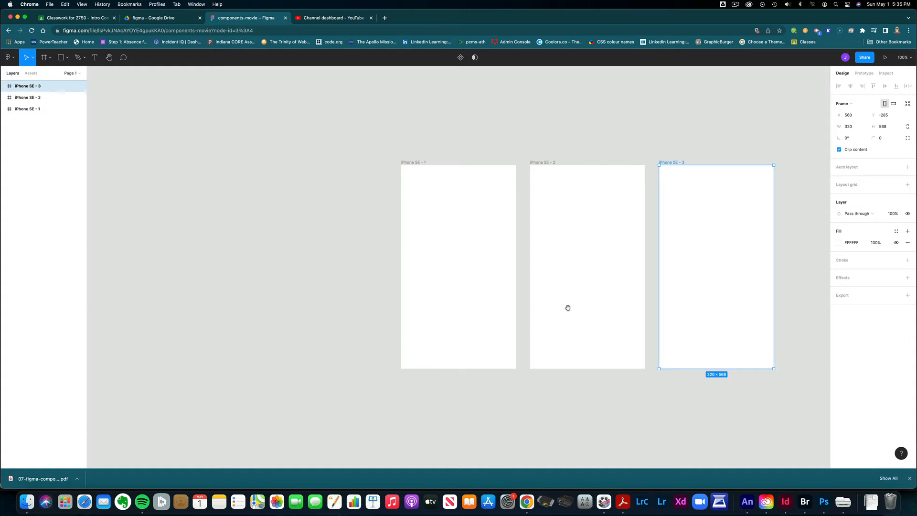
left_click_drag(567, 307, 421, 273)
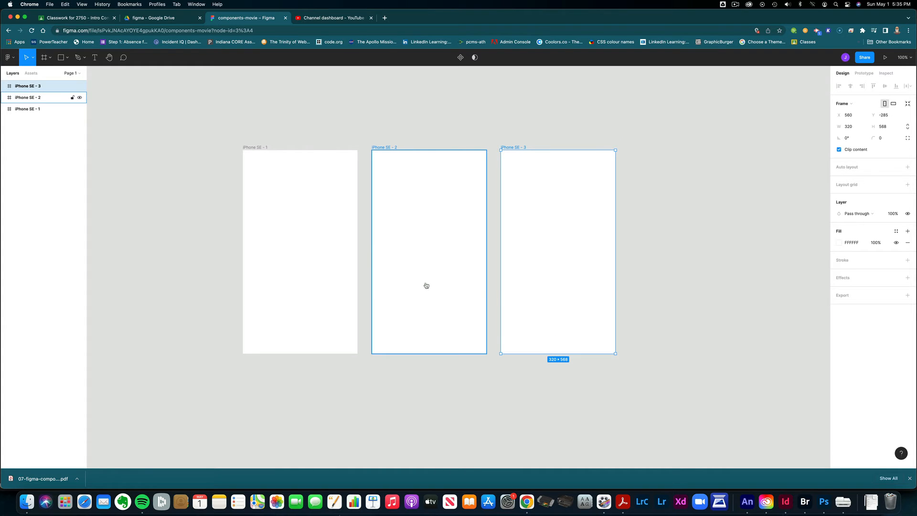
Switch to the assignment PDF in Acrobat and review the frame tool instruction and the Fill the Frames heading.
key("super+Tab")
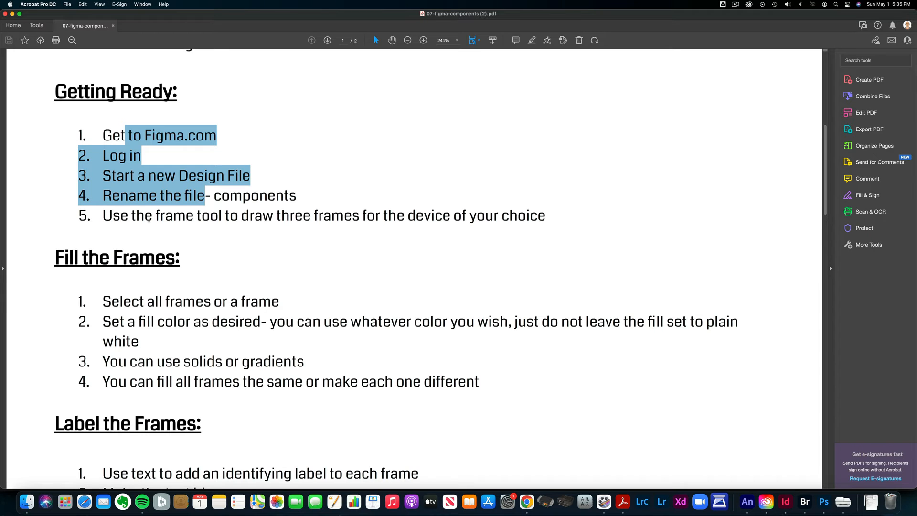
left_click_drag(131, 216, 253, 225)
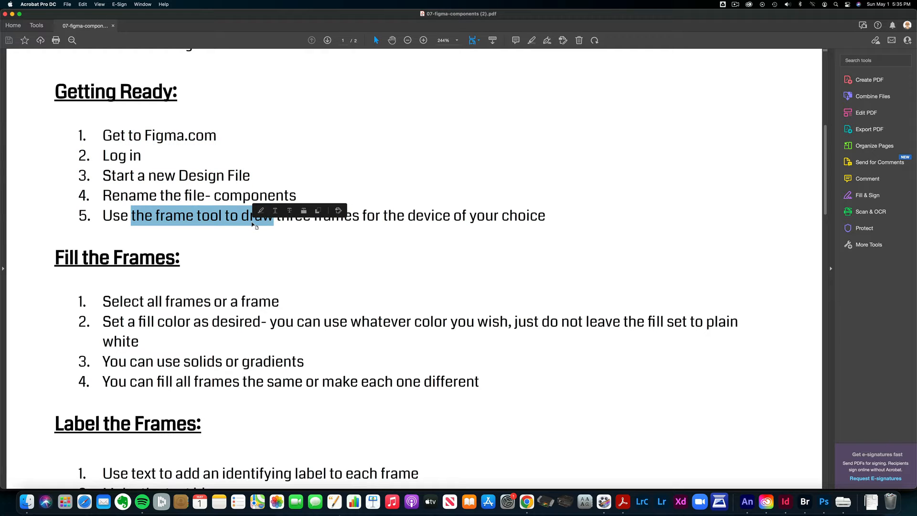
left_click_drag(55, 257, 152, 260)
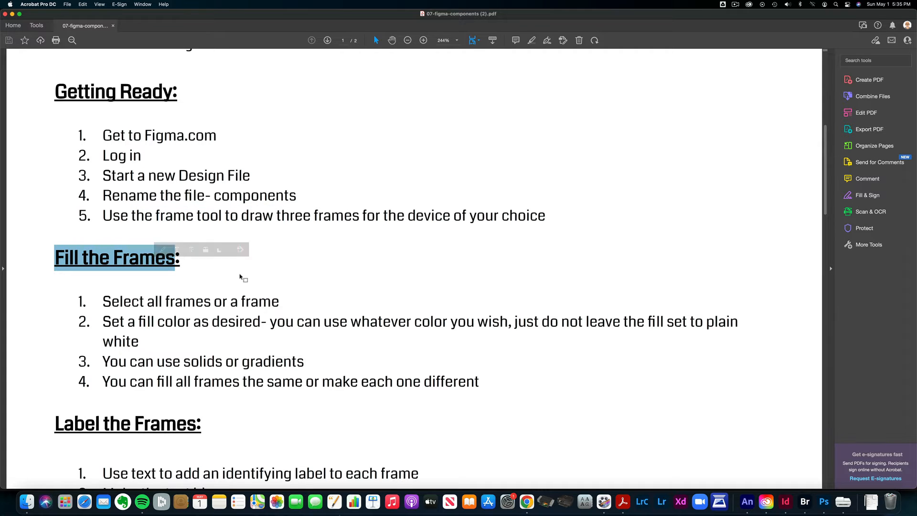
Switch back to Figma in Chrome and fill the first iPhone SE frame with solid green 05E57A.
key("super+Tab")
left_click(296, 287)
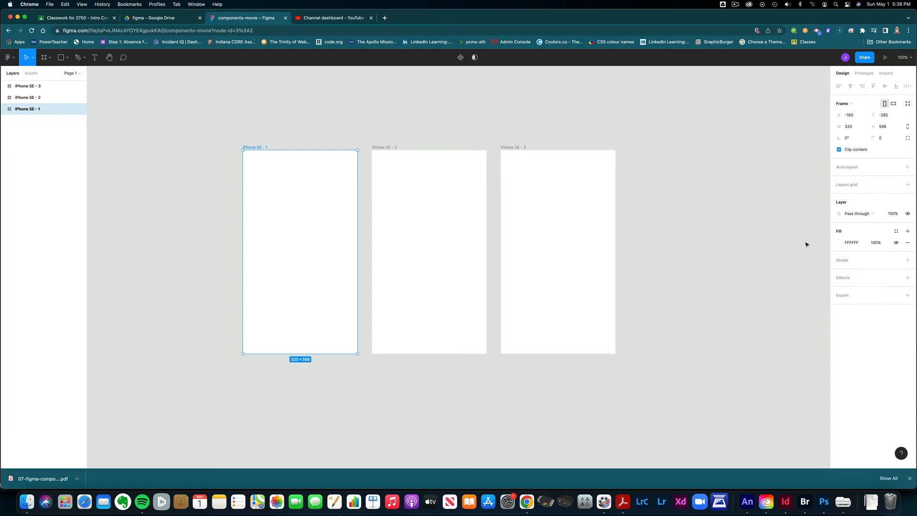
left_click(840, 243)
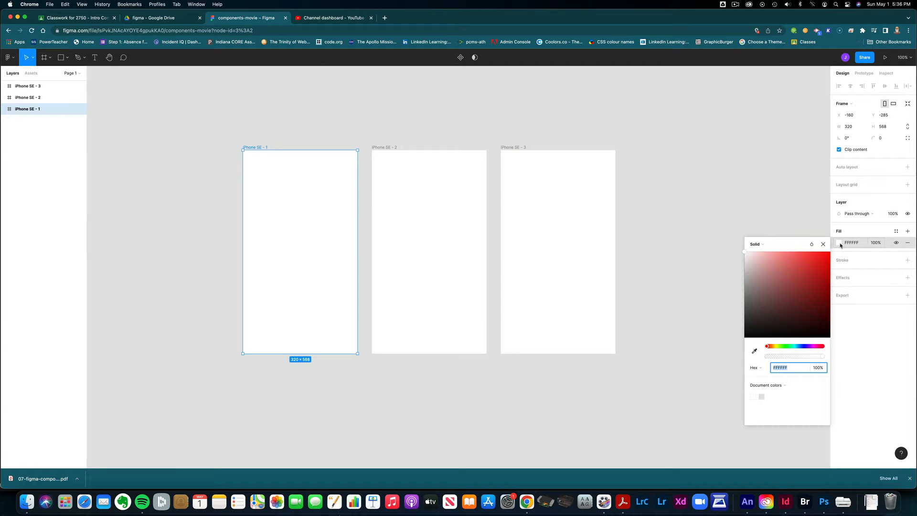
left_click(783, 346)
left_click_drag(783, 348, 790, 349)
left_click_drag(811, 273, 829, 261)
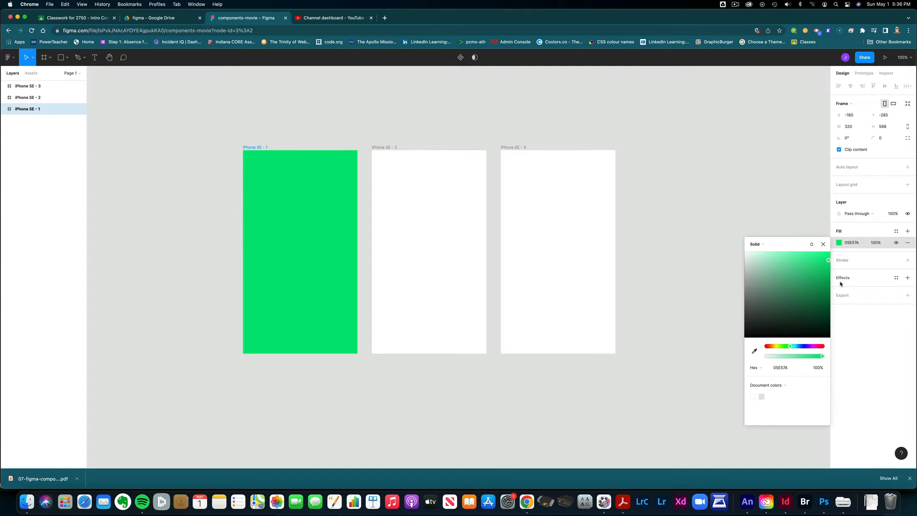
left_click(764, 246)
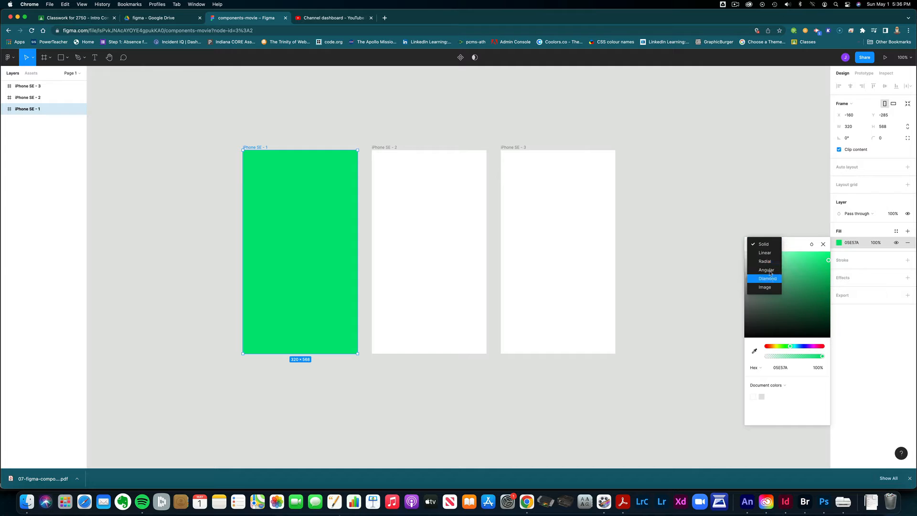
left_click(762, 245)
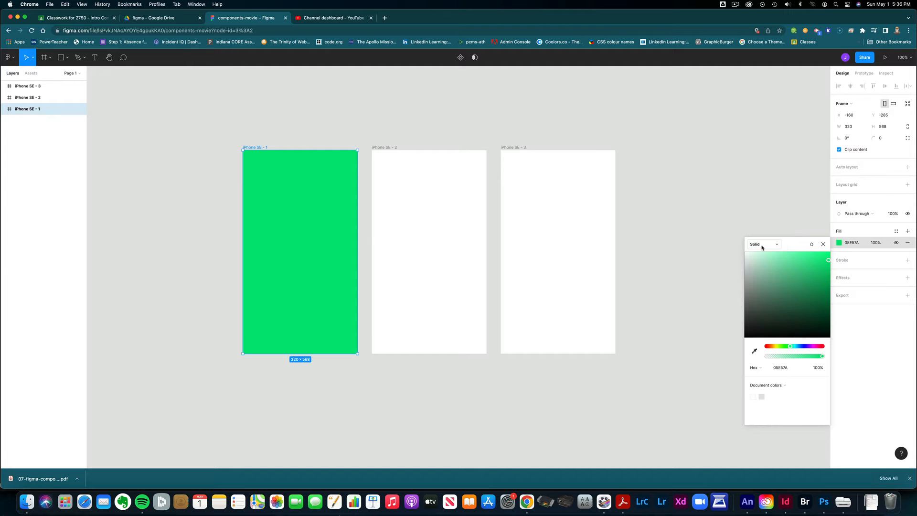
Fill the second and third iPhone SE frames with the green already used in the document.
left_click(432, 251)
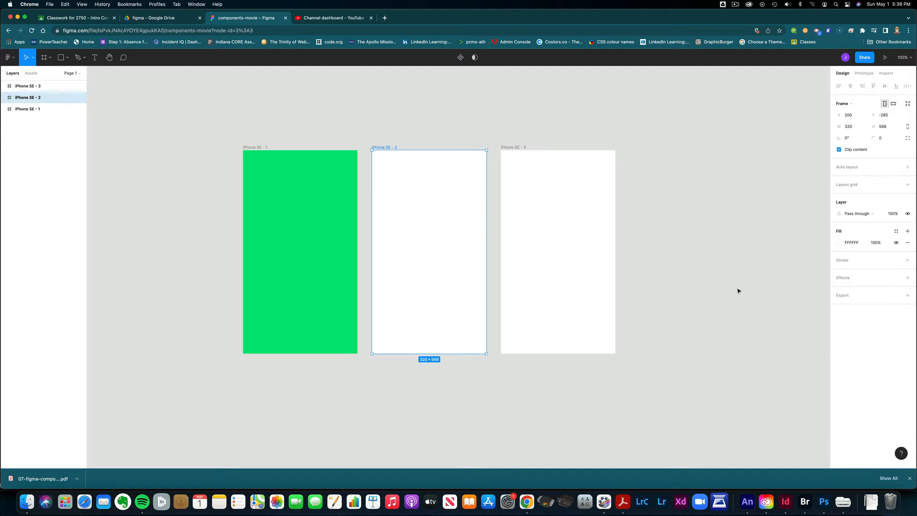
left_click(839, 243)
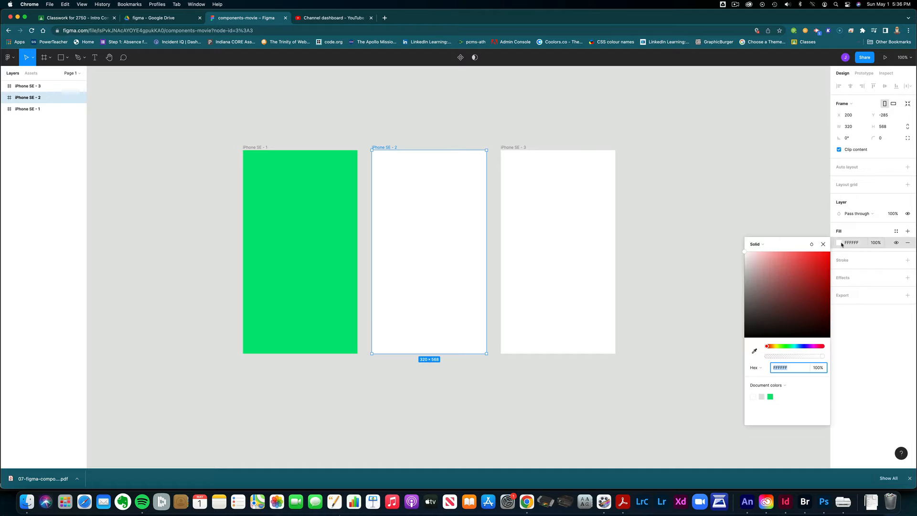
left_click(770, 395)
left_click(544, 224)
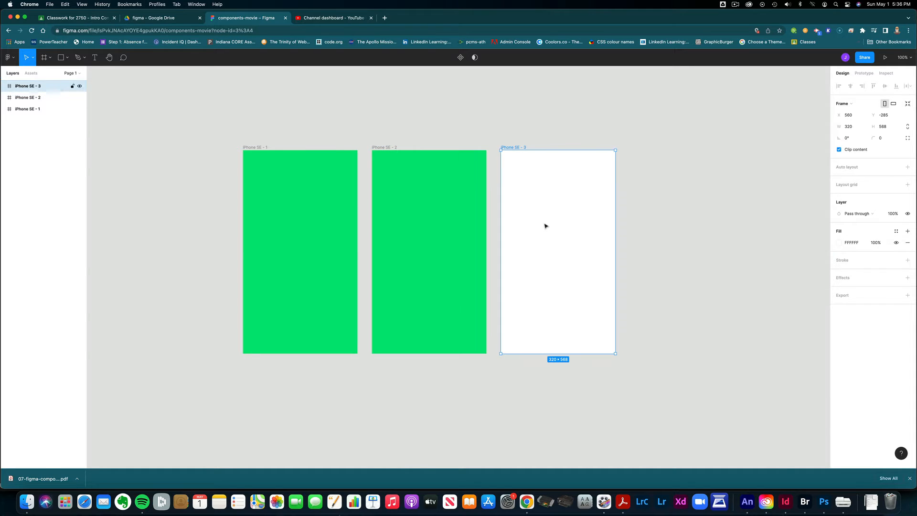
left_click(839, 242)
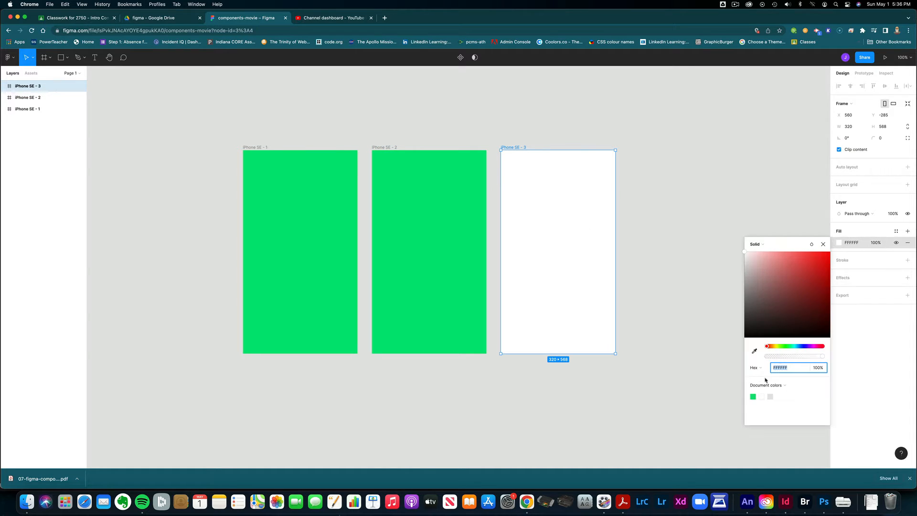
left_click(753, 396)
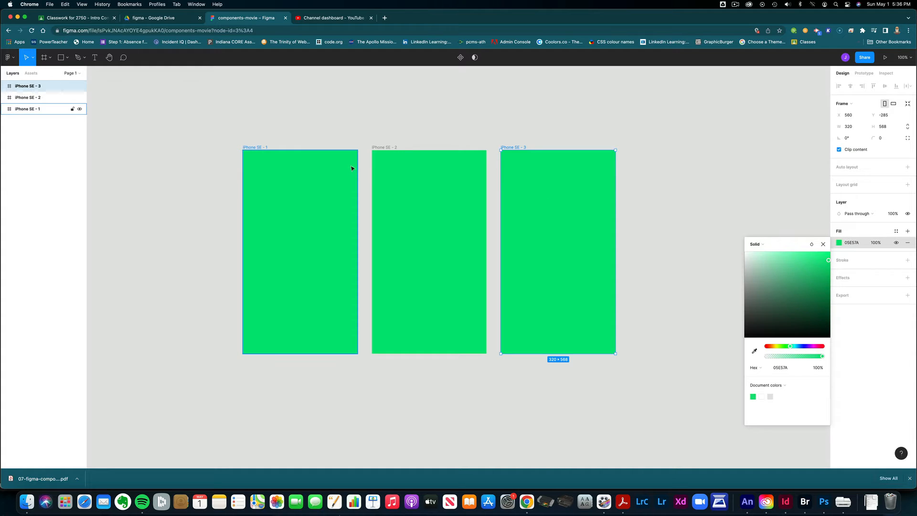
Switch to the assignment PDF in Acrobat and read the Fill the Frames and Label the Frames instructions.
key("super+Tab")
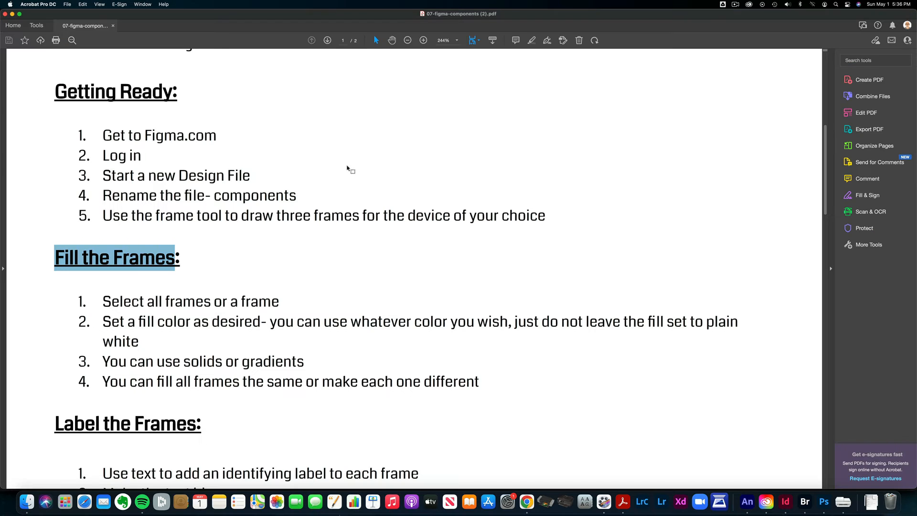
scroll(224, 321, "down", 3)
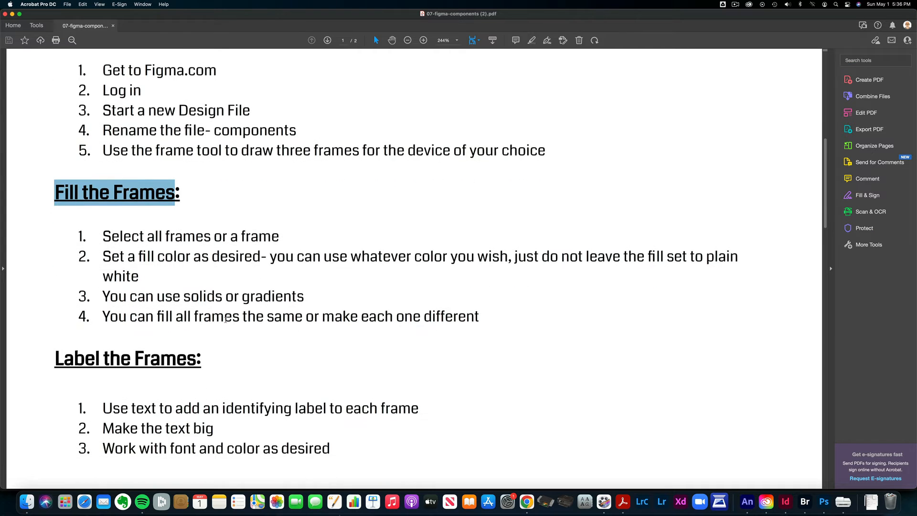
scroll(225, 319, "down", 2)
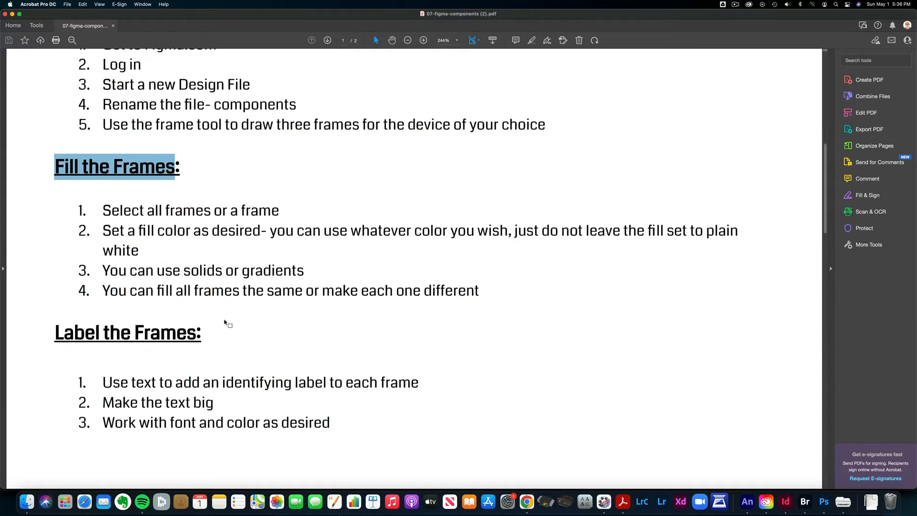
scroll(225, 321, "down", 5)
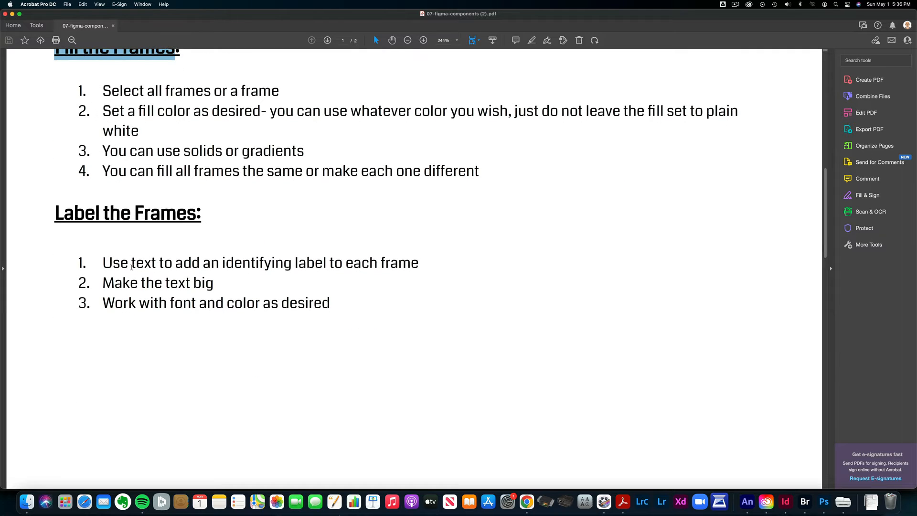
left_click_drag(131, 264, 209, 275)
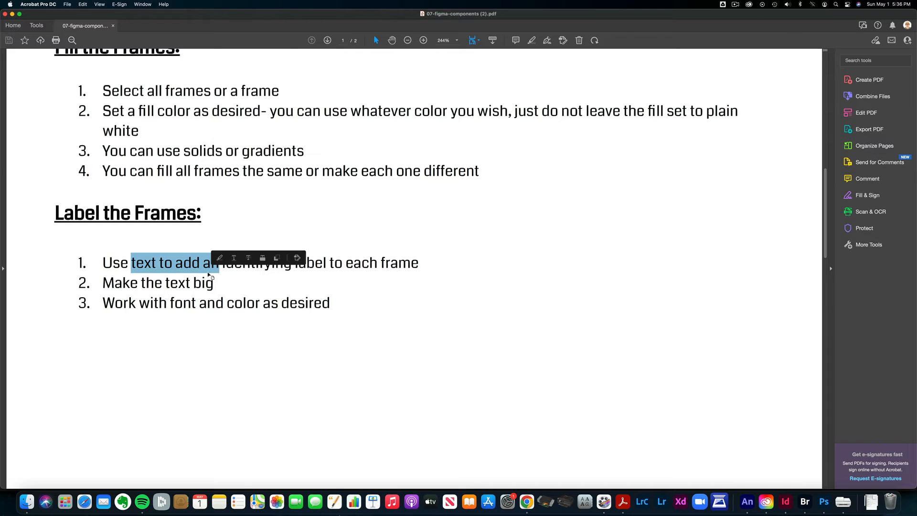
Switch back to Figma in Chrome and add the text label "1" in the upper part of the first frame.
key("super+Tab")
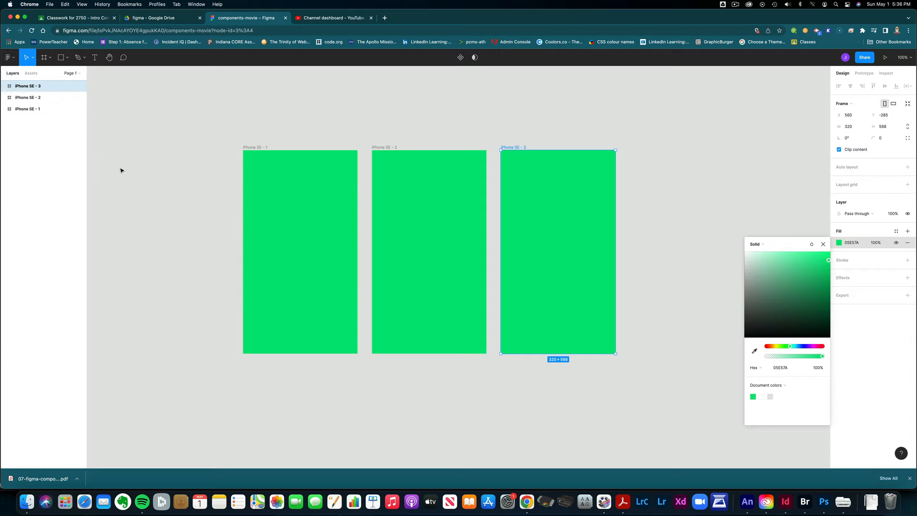
key("t")
left_click(291, 185)
type("1")
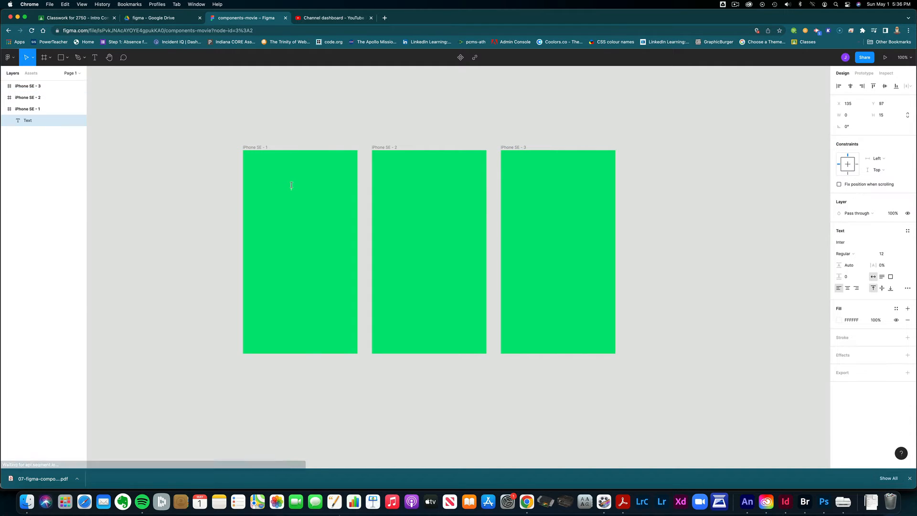
key("Escape")
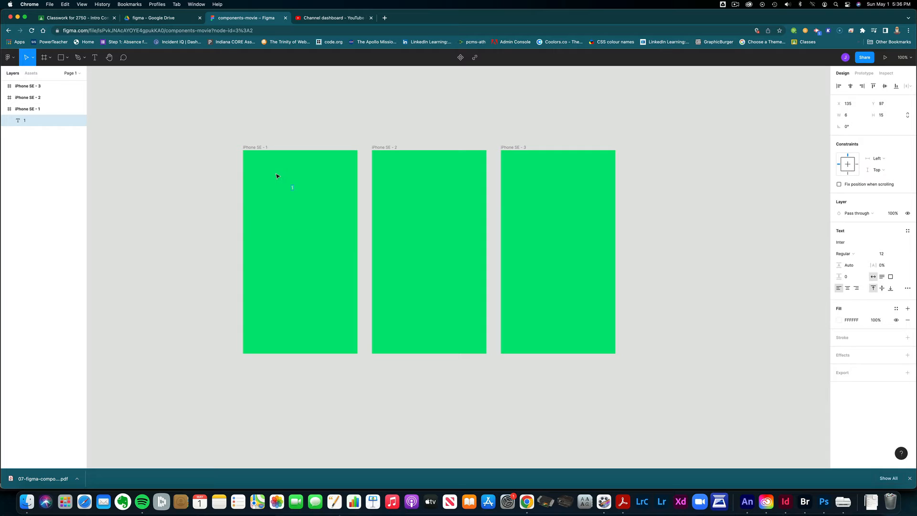
Set the first frame's label to font size 128 and fill it with black 000000.
left_click(899, 254)
left_click(885, 367)
left_click(839, 320)
left_click_drag(783, 315, 730, 396)
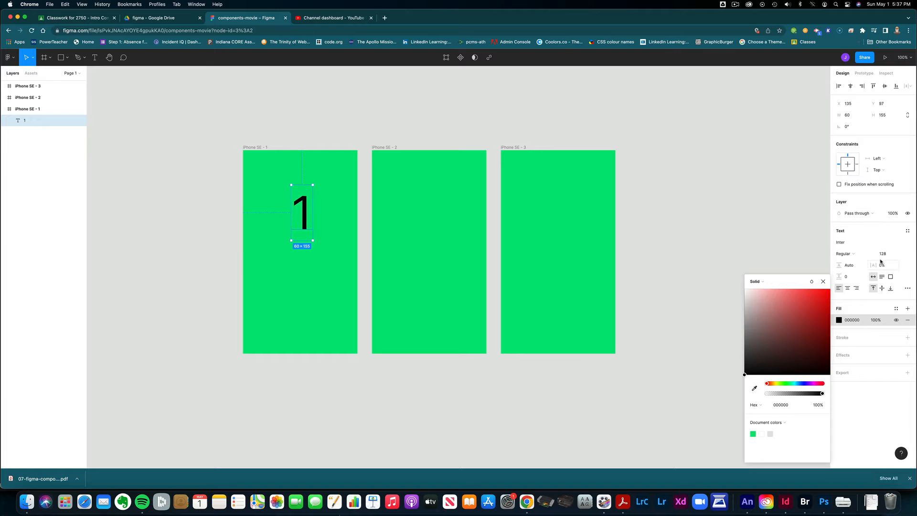
Try the Great Vibes font on the first frame's label.
left_click(908, 244)
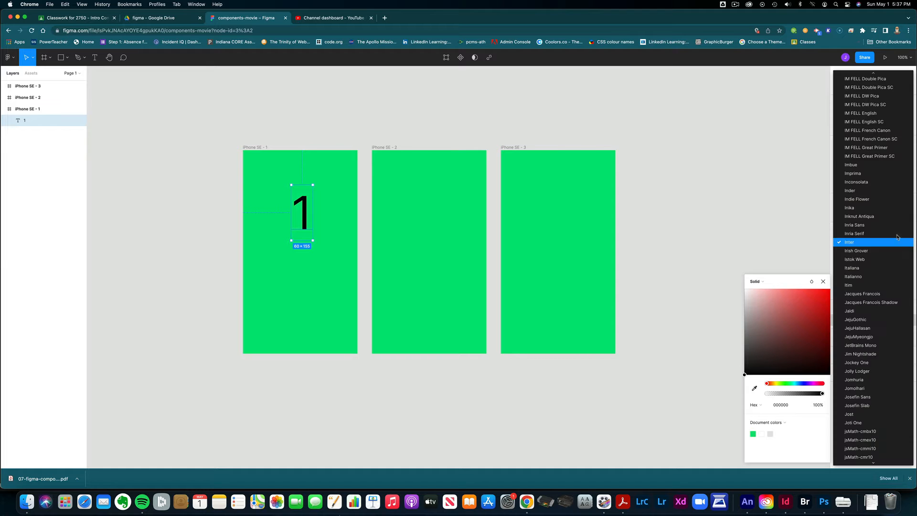
scroll(863, 193, "up", 3)
scroll(863, 192, "up", 5)
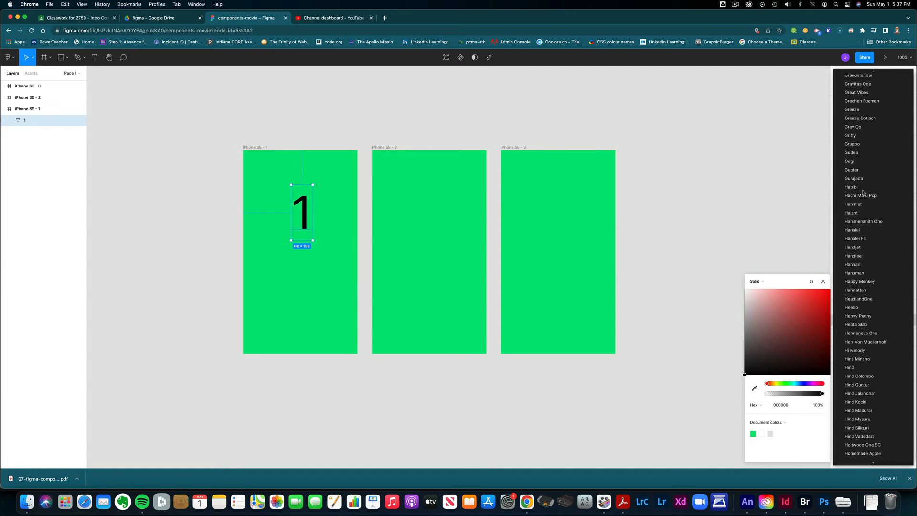
left_click(862, 94)
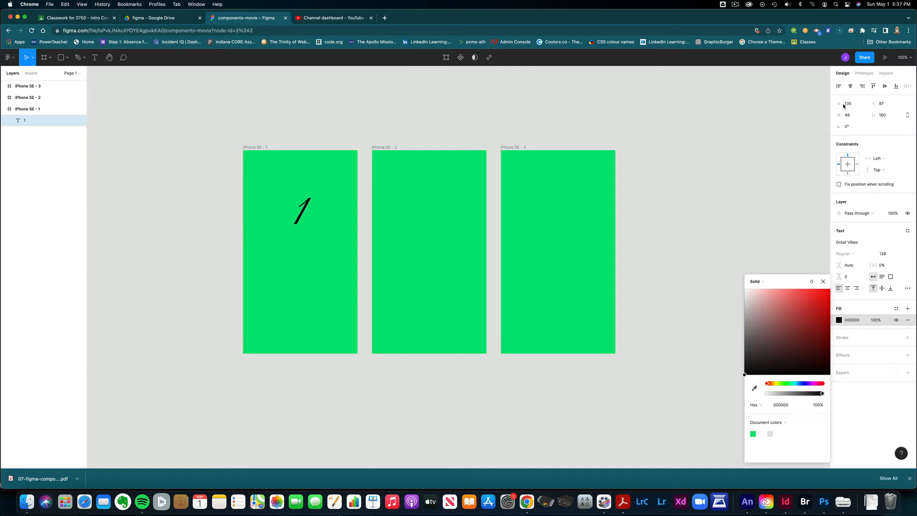
Set the font of the first frame's label to Give You Glory.
left_click(904, 243)
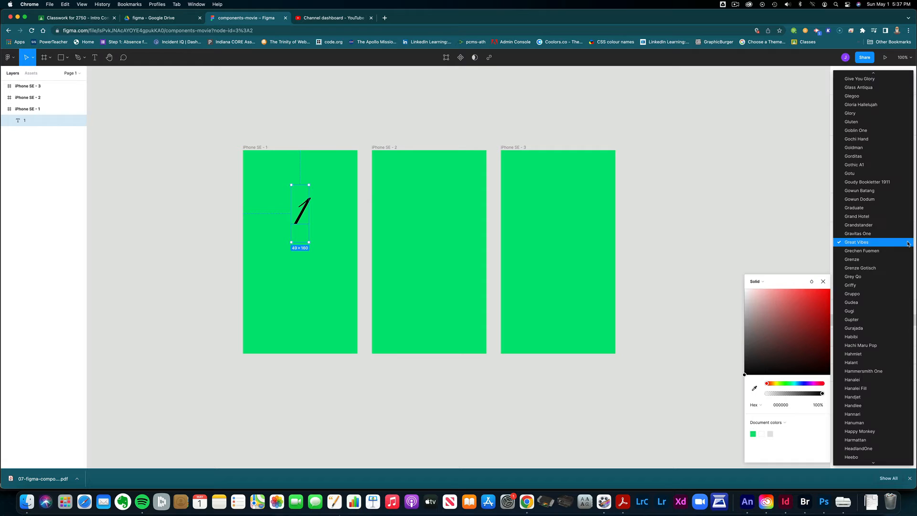
left_click(860, 79)
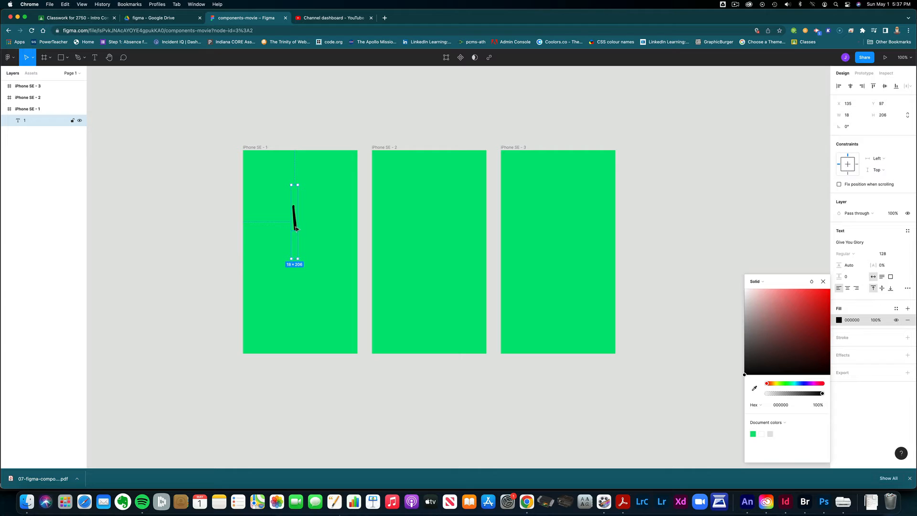
Duplicate the "1" label into the second frame and change the copy's text to "2".
left_click_drag(296, 229, 432, 226)
double_click(429, 222)
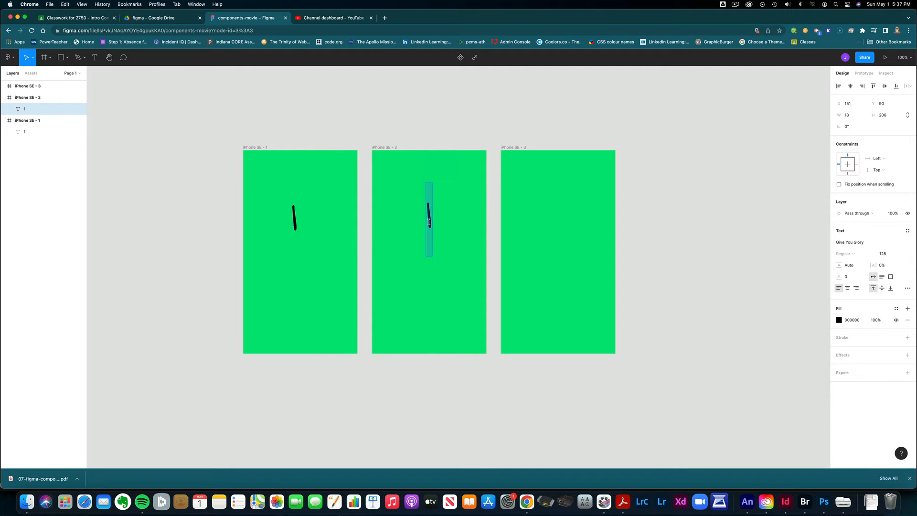
type("2")
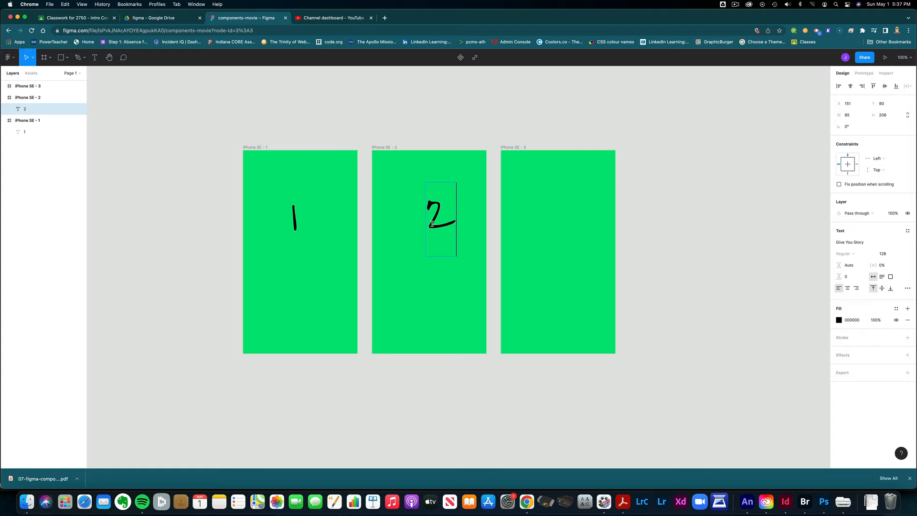
key("Escape")
Duplicate the "2" label into the third frame, change the copy's text to "3" and clear the selection.
left_click_drag(428, 228, 556, 220)
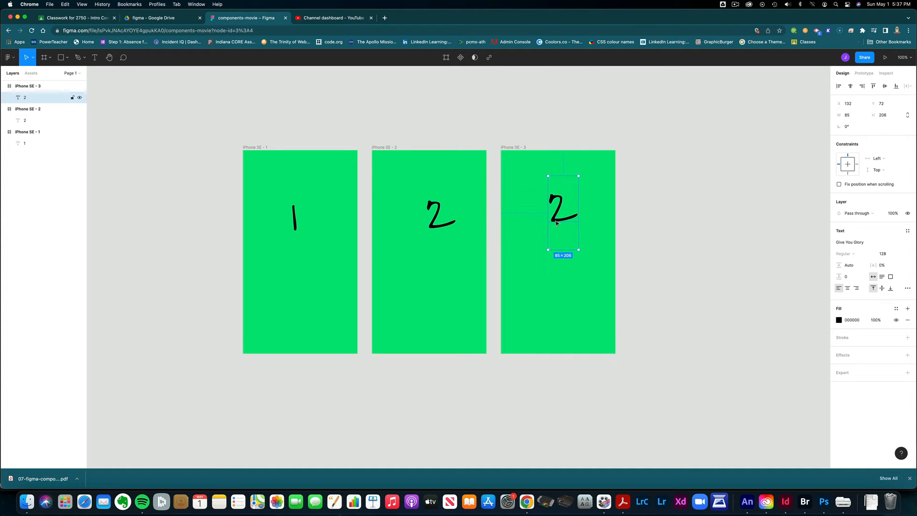
double_click(555, 219)
type("3")
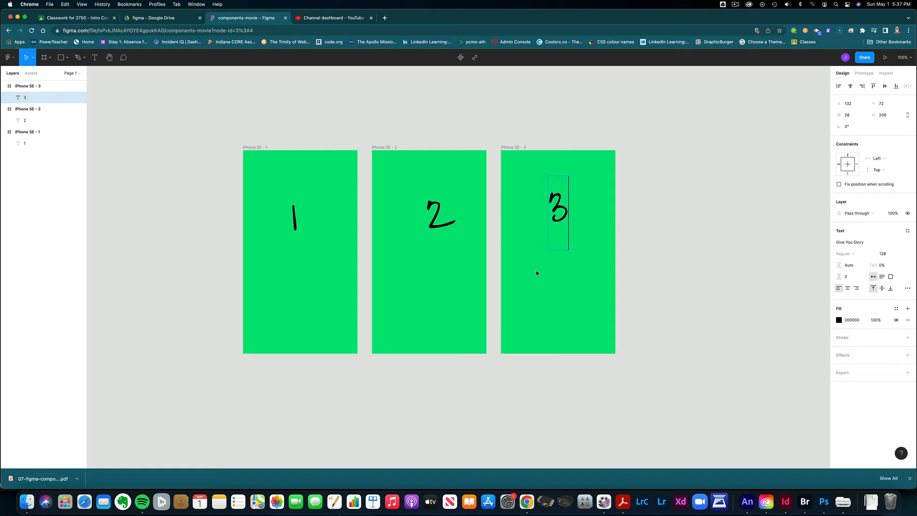
key("Escape")
left_click(454, 288)
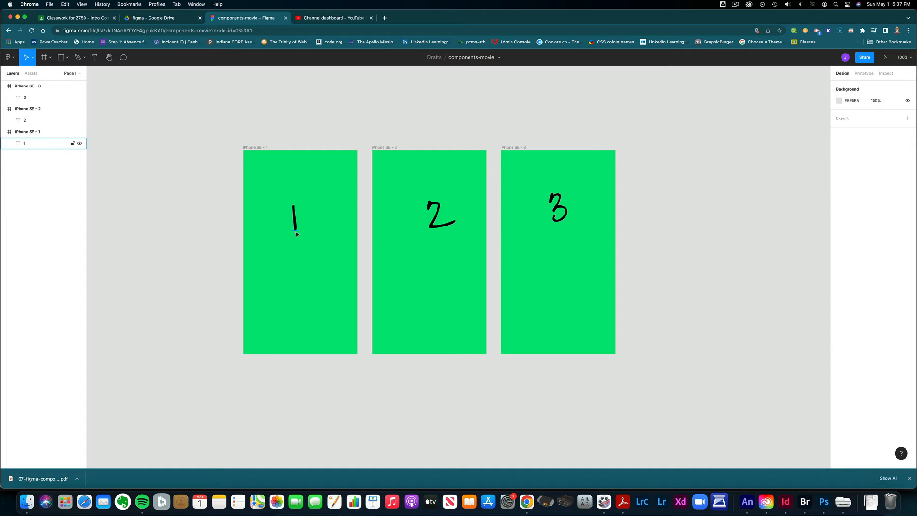
Switch to the assignment PDF and read the instructions for creating a component frame with left and right arrows.
key("super+Tab")
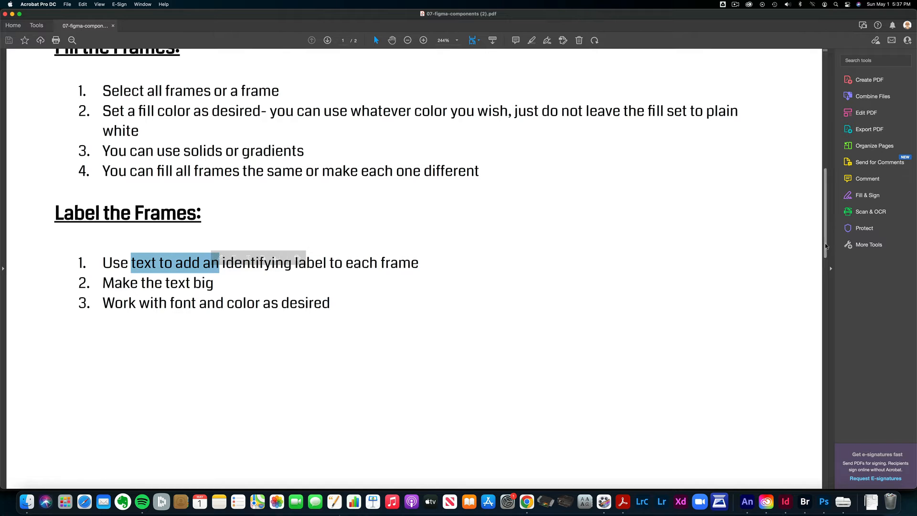
left_click_drag(825, 225, 822, 306)
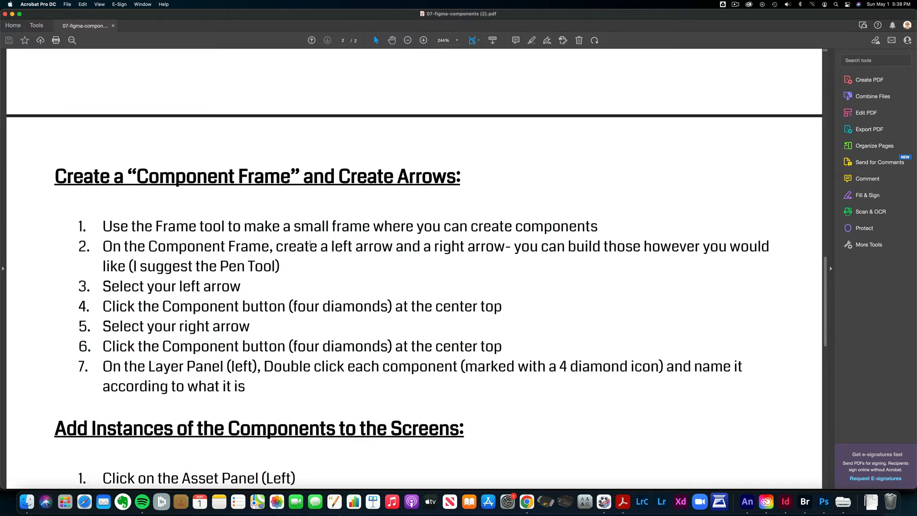
left_click_drag(276, 246, 497, 247)
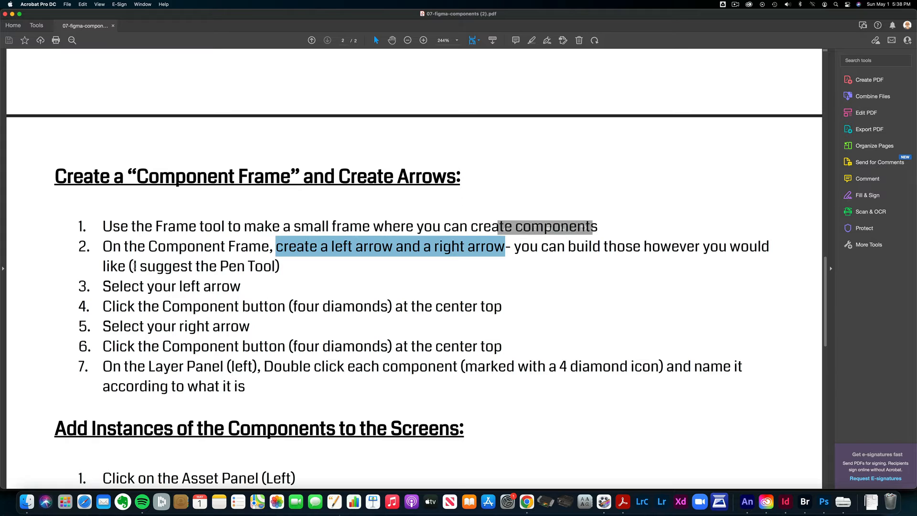
left_click_drag(133, 266, 282, 272)
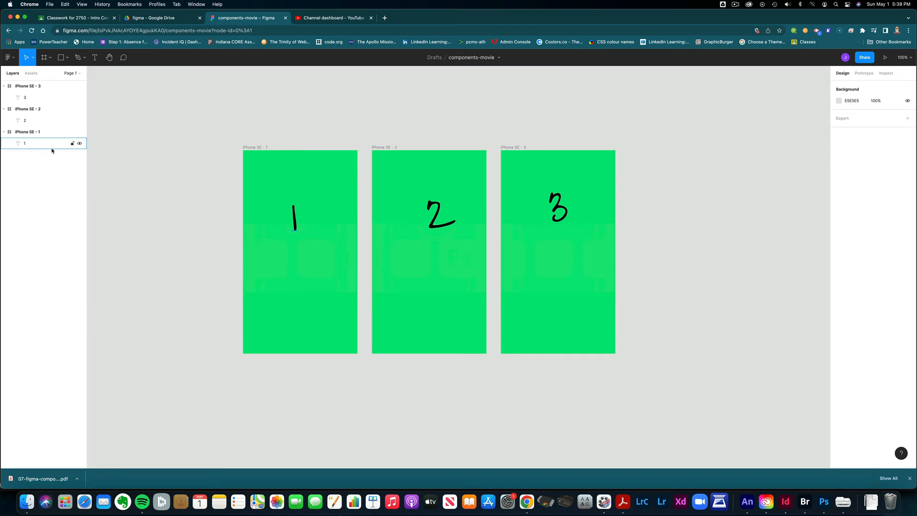
In Figma, draw a small frame about 429 × 249 beside the third iPhone SE frame.
key("f")
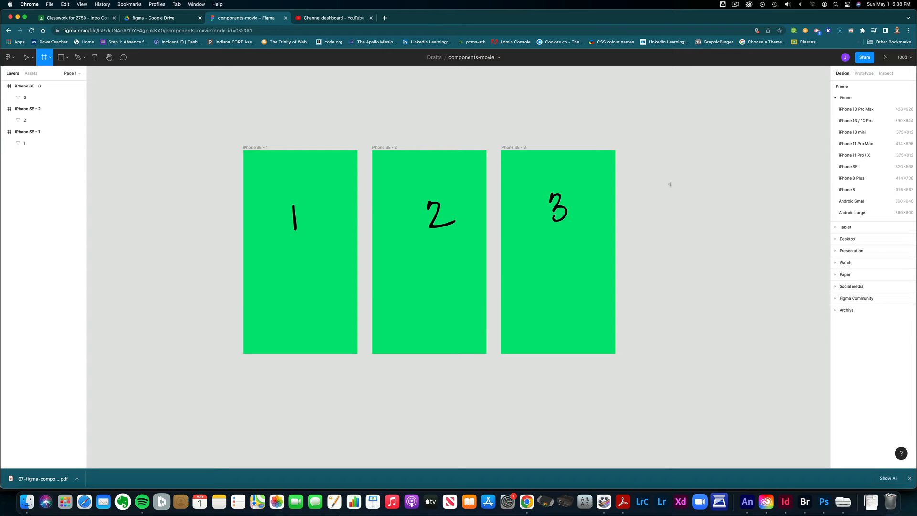
left_click_drag(640, 188, 795, 280)
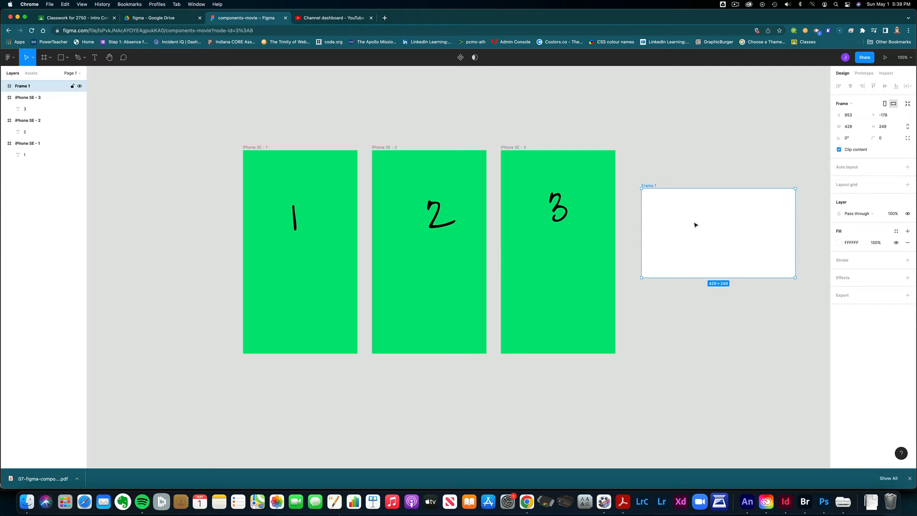
Draw a closed right-pointing arrow about 92 × 75 in the new frame with the Pen tool and move it to the frame's right half.
key("p")
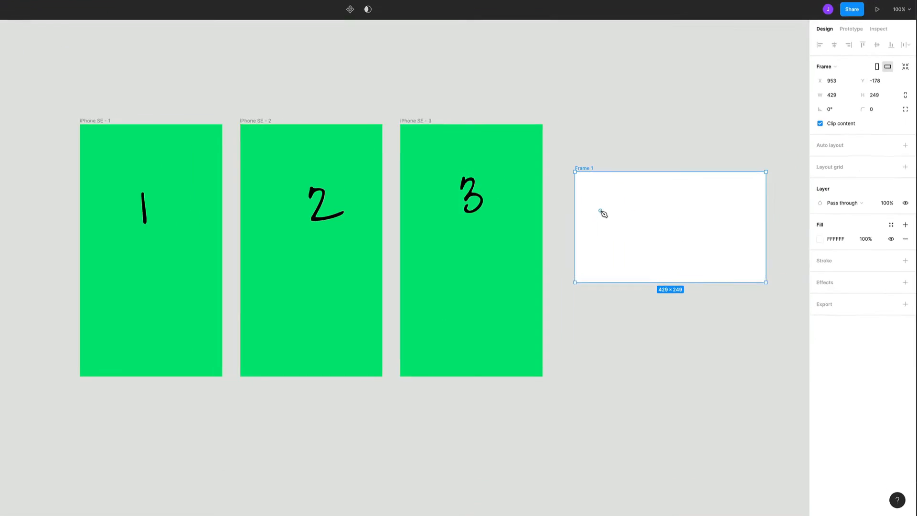
left_click(662, 219)
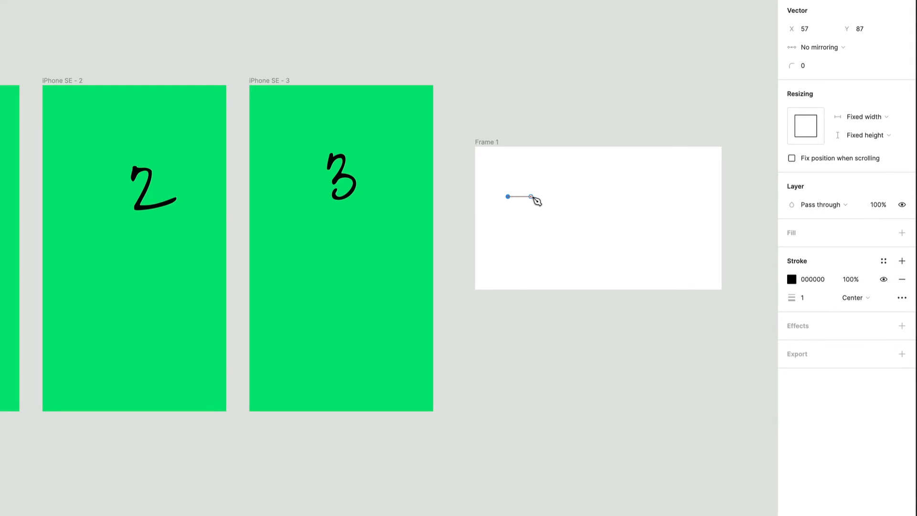
left_click(533, 196)
left_click(532, 180)
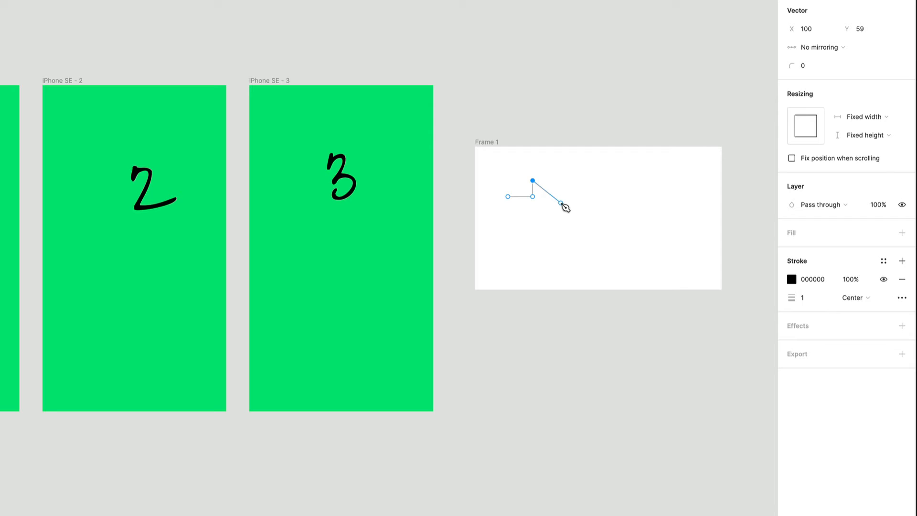
left_click(560, 203)
left_click(532, 223)
left_click(532, 209)
left_click(508, 209)
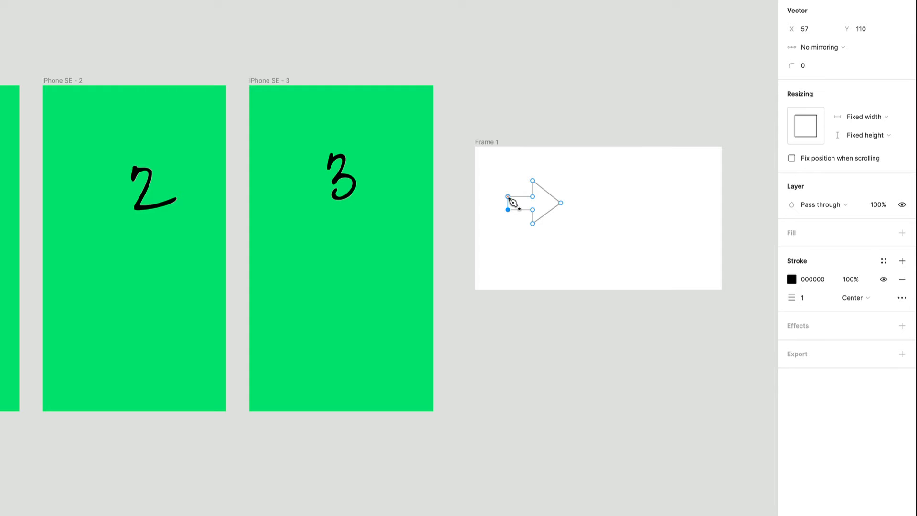
left_click(507, 196)
key("Escape")
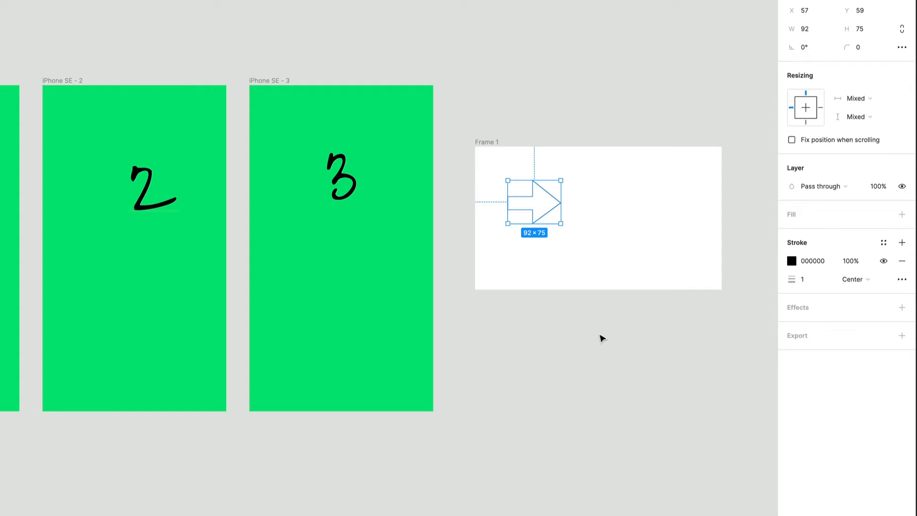
left_click_drag(565, 253, 667, 218)
left_click_drag(654, 218, 655, 218)
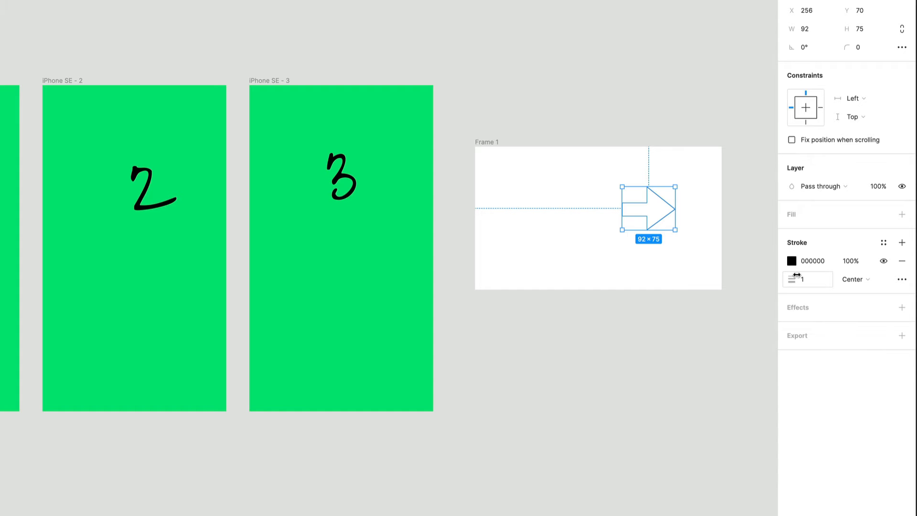
Add a solid white fill (FFFFFF) to the right-pointing arrow.
left_click(789, 213)
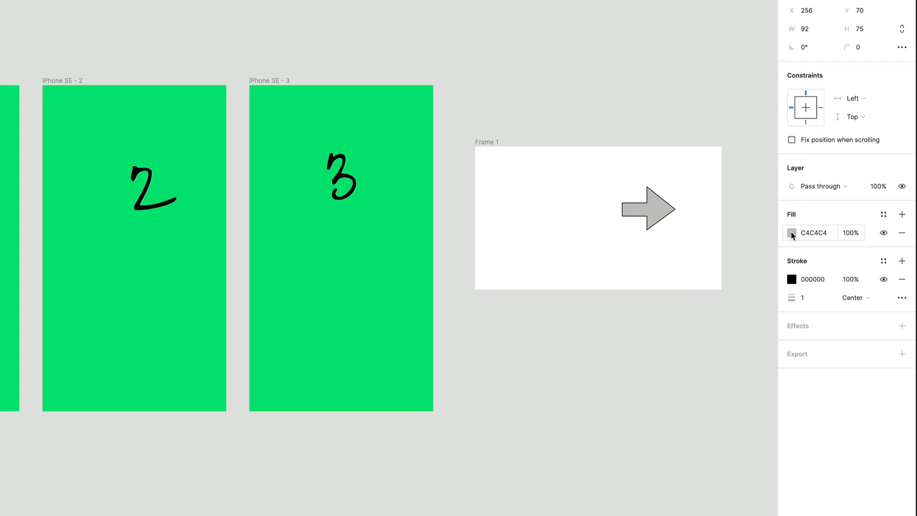
left_click(791, 233)
left_click_drag(695, 279, 631, 253)
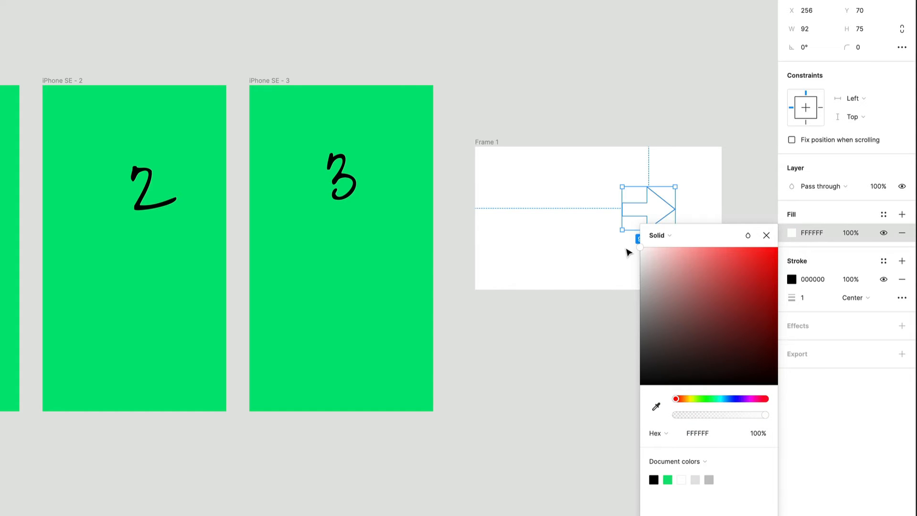
Try stroke thicknesses of 10 and 8 on the arrow's black outline.
left_click(792, 280)
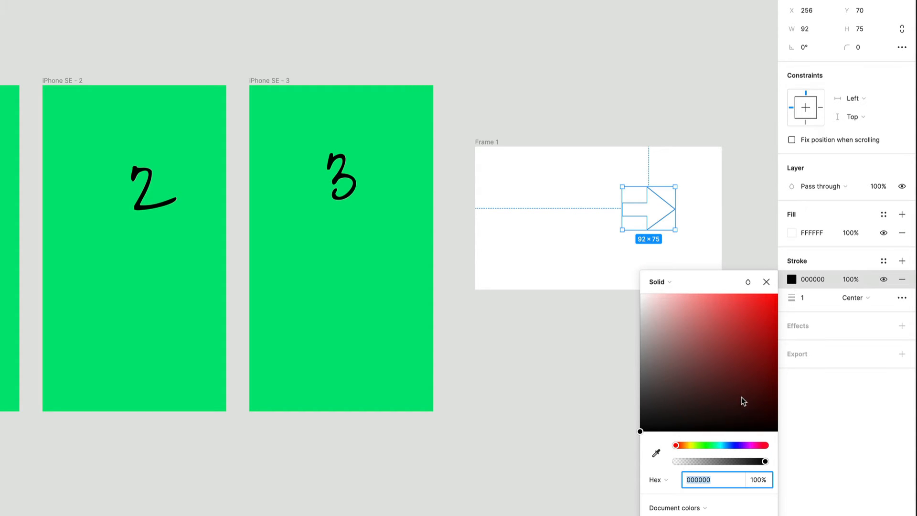
left_click(804, 303)
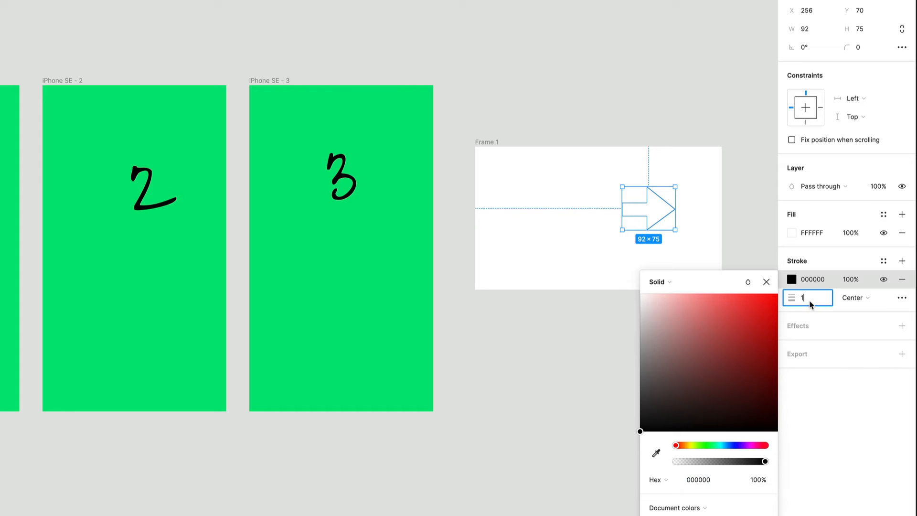
type("10")
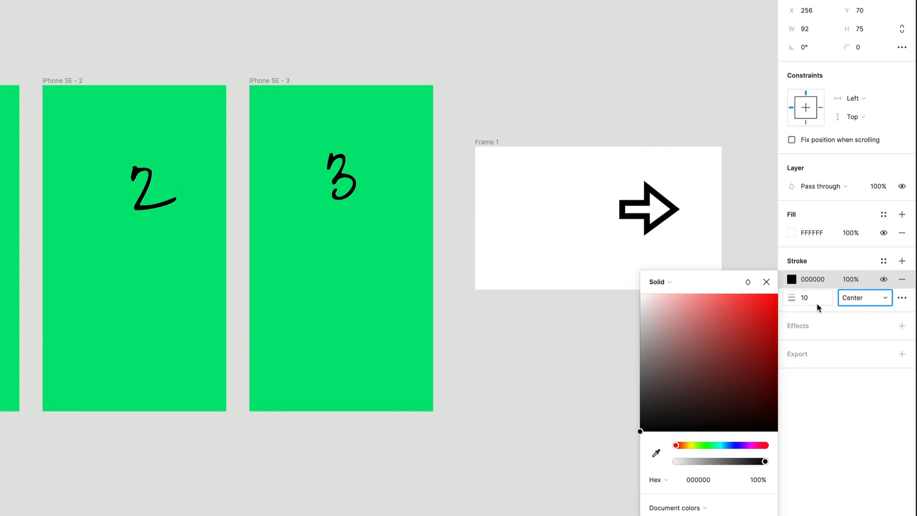
key("Return")
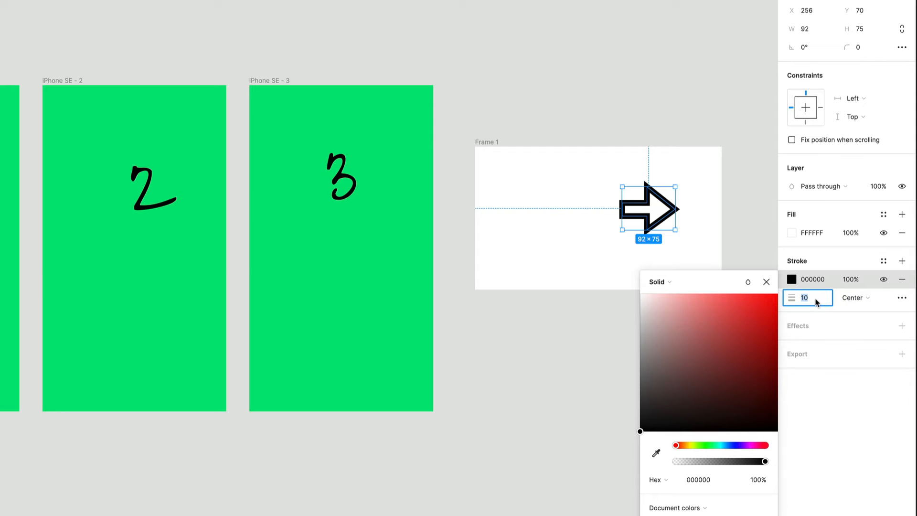
type("8")
key("Return")
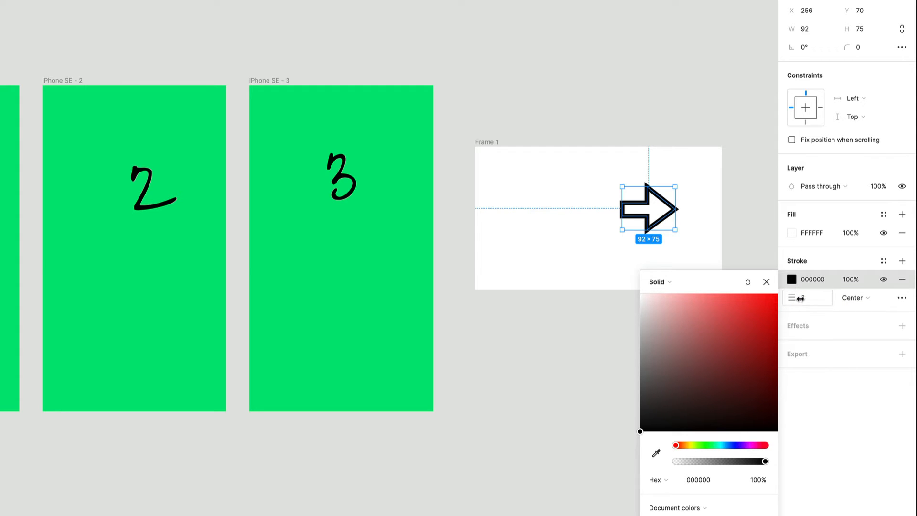
Set the arrow's stroke thickness to 5.
left_click(802, 299)
type("5")
key("Return")
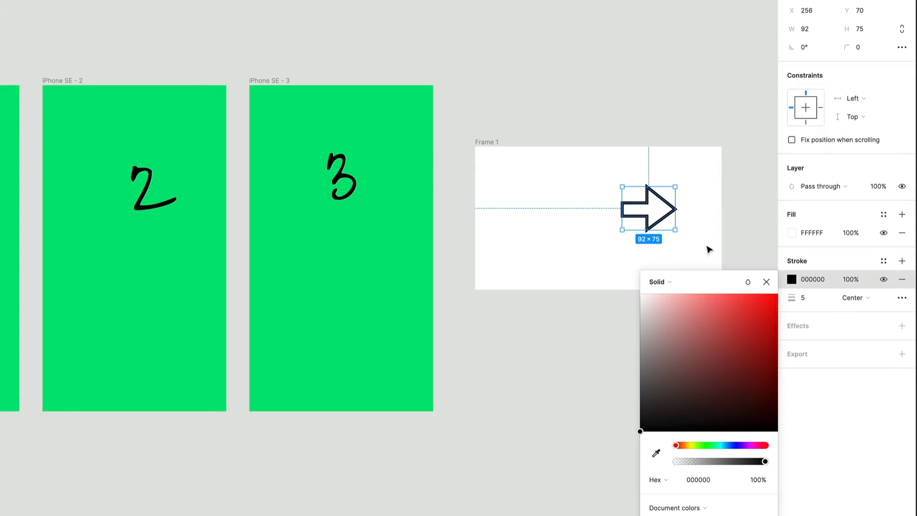
Shift the arrow right to X 270 and place a duplicate of it in the frame's left half at X 104.
left_click_drag(667, 219, 676, 219)
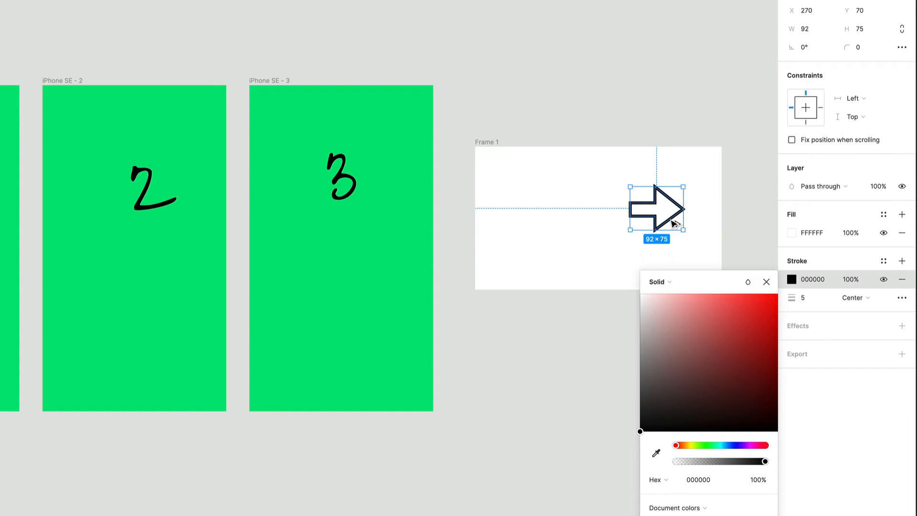
left_click_drag(673, 226, 579, 224)
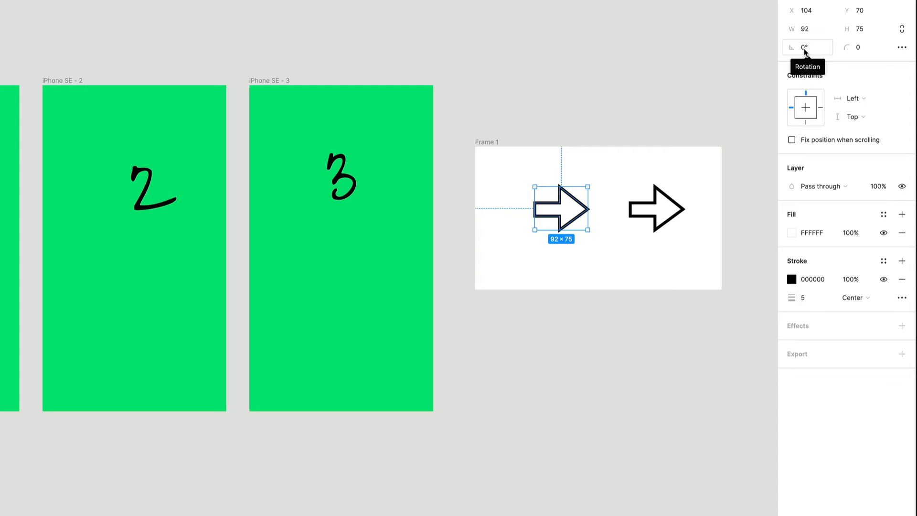
Try rotating the duplicated arrow to -90° and undo the rotation.
left_click(805, 53)
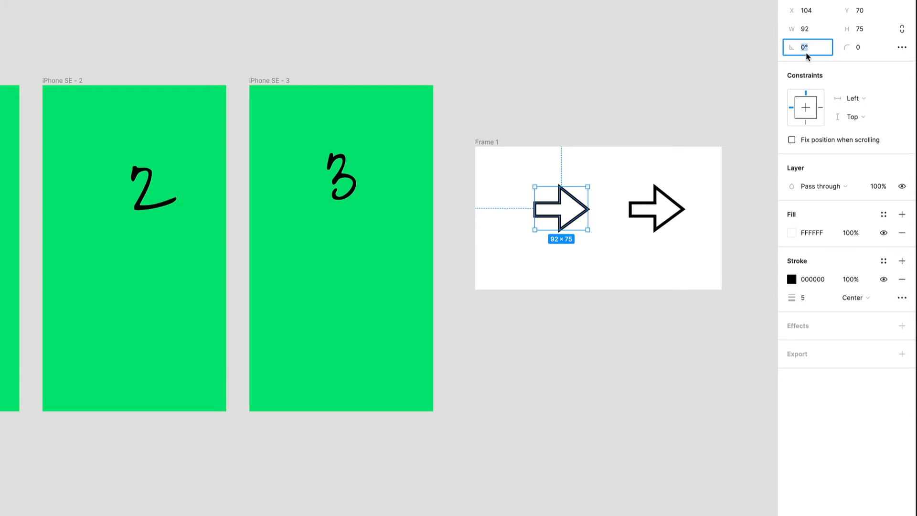
type("-9")
key("Return")
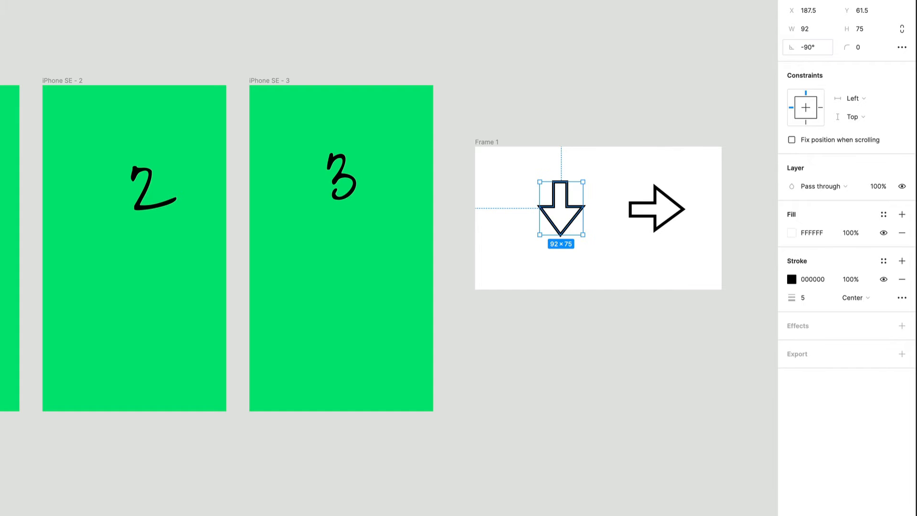
key("ctrl+z")
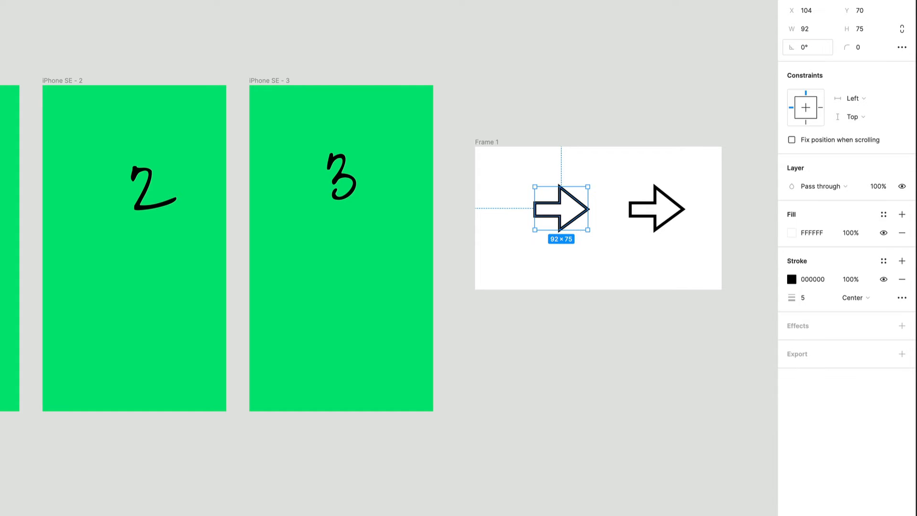
Rotate the duplicated arrow to 180° so it points left, and move both arrows lower in the frame.
left_click(804, 48)
type("180")
key("Return")
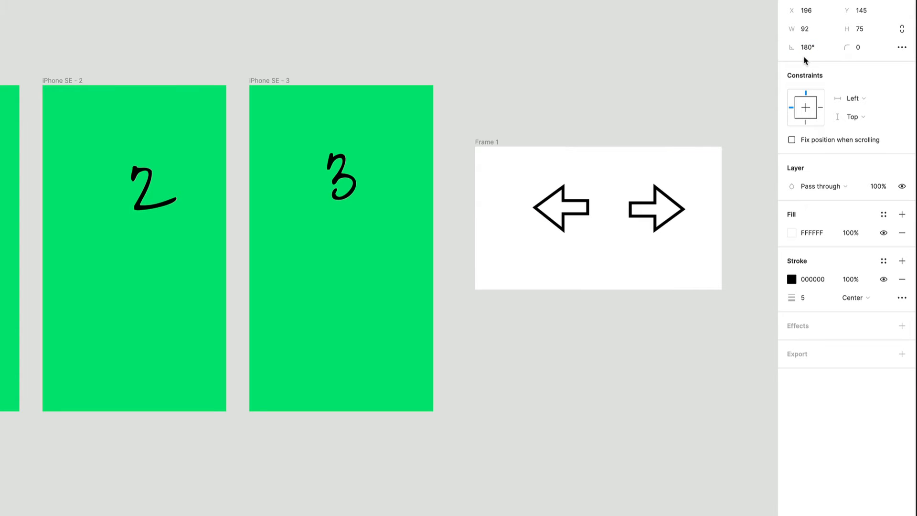
left_click(592, 257)
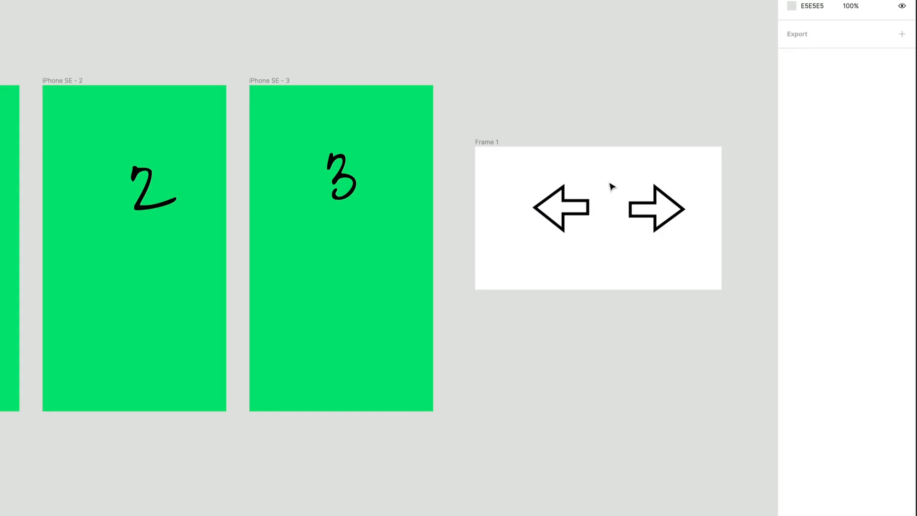
left_click_drag(573, 212, 571, 234)
left_click_drag(670, 212, 663, 235)
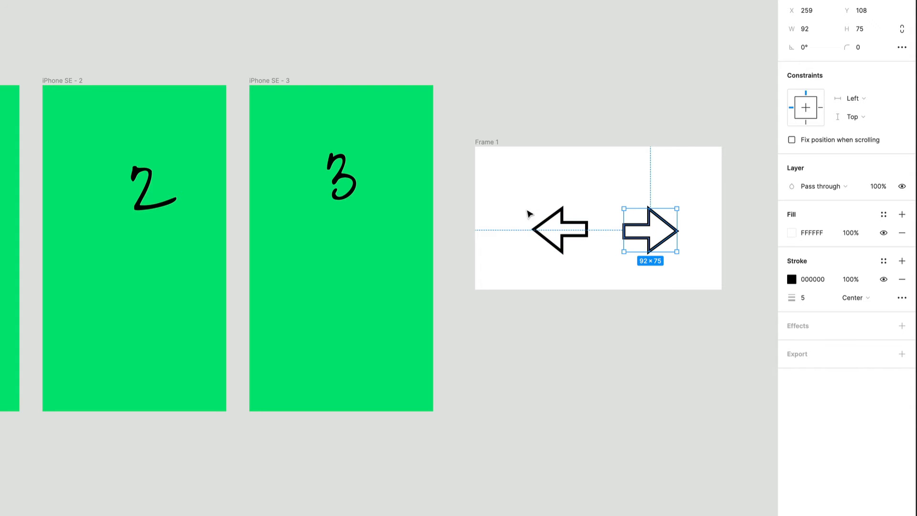
Turn the left arrow and the right arrow into two separate components.
left_click_drag(527, 192, 592, 268)
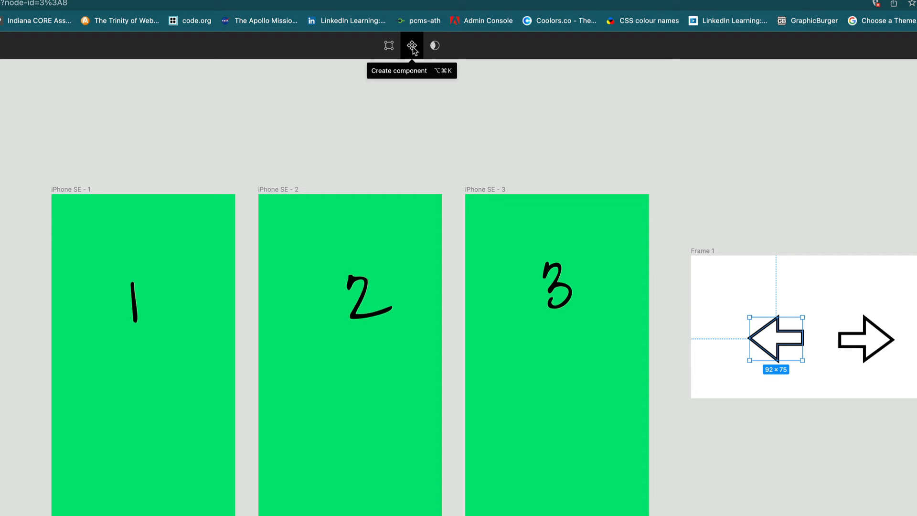
left_click(413, 48)
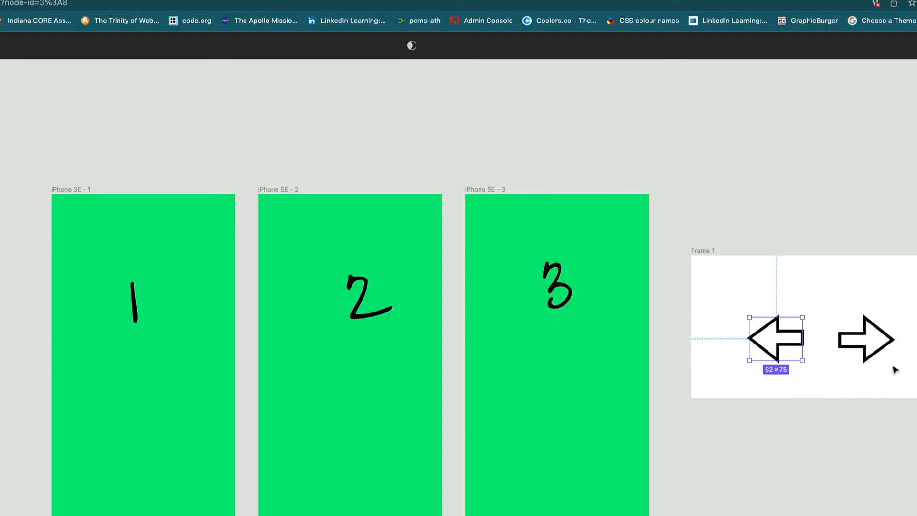
left_click(886, 348)
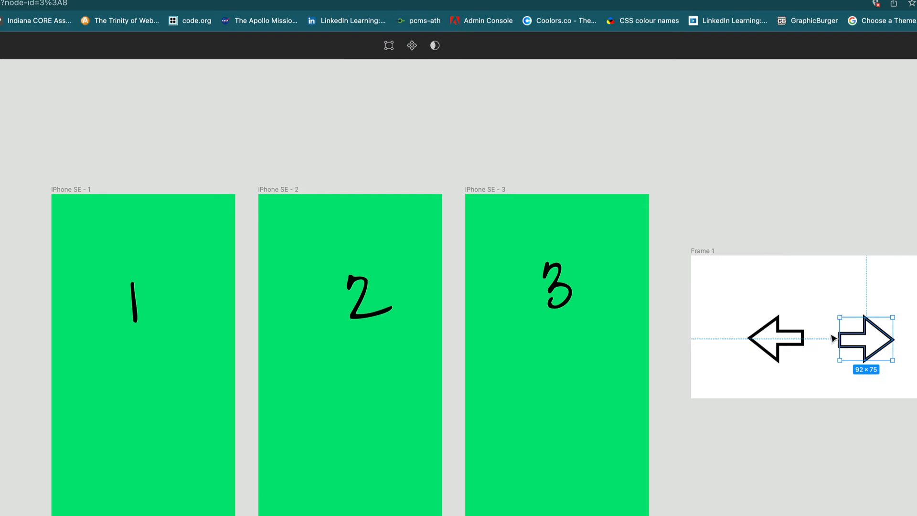
left_click(412, 49)
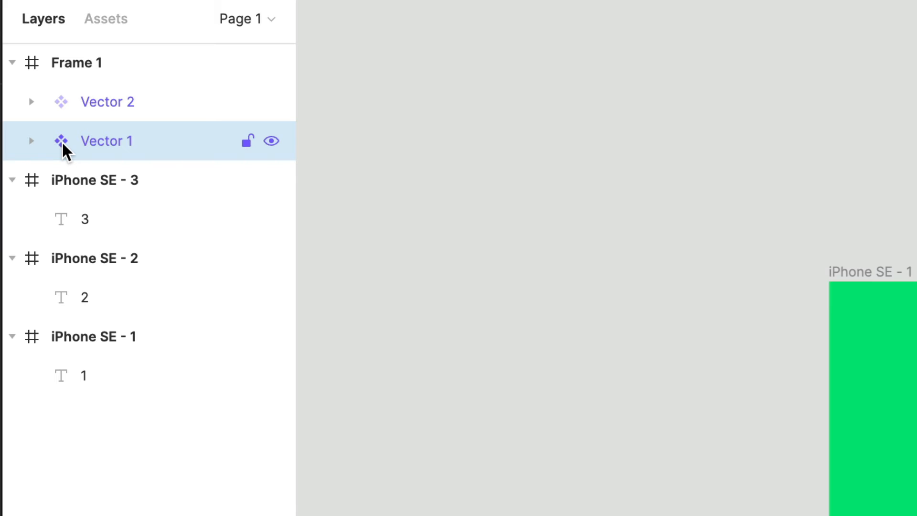
Rename the right arrow component, Vector 1, as rightarrow.
double_click(109, 143)
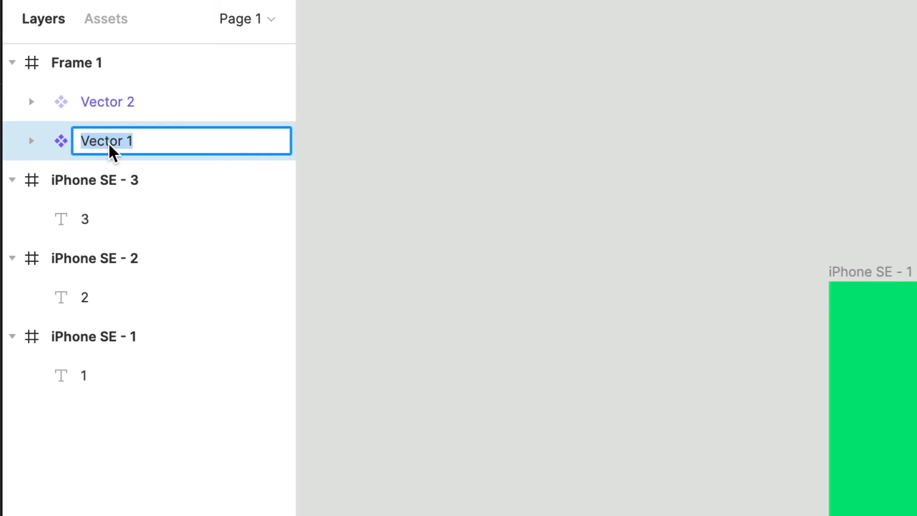
type("rightarrow")
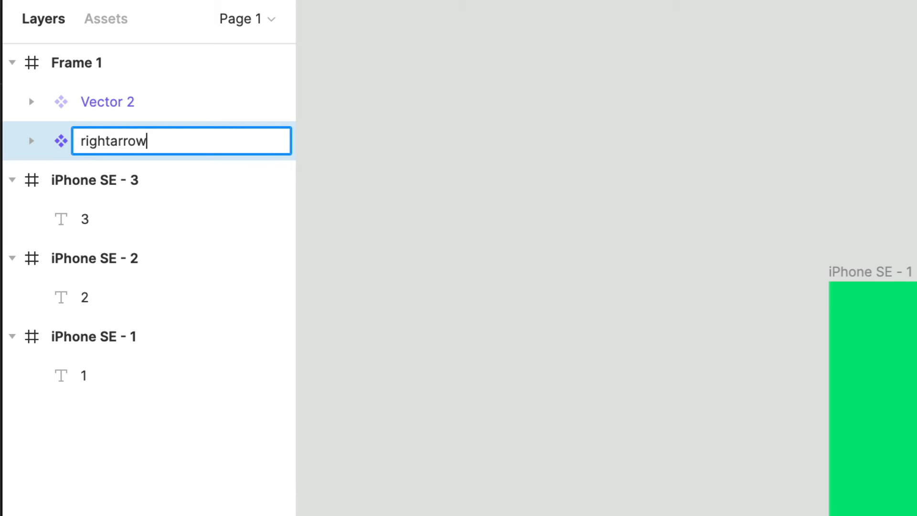
key("Return")
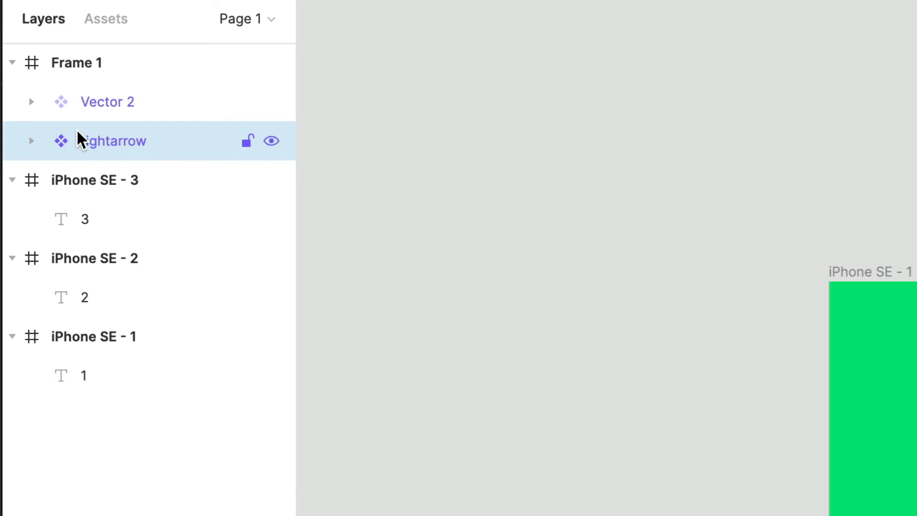
Rename the Vector 2 component in Frame 1 as left arrow.
left_click(109, 106)
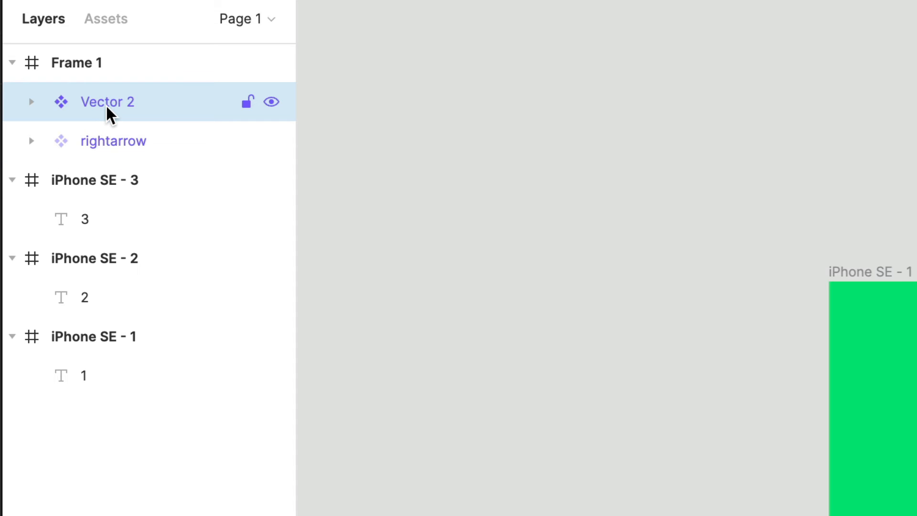
double_click(110, 111)
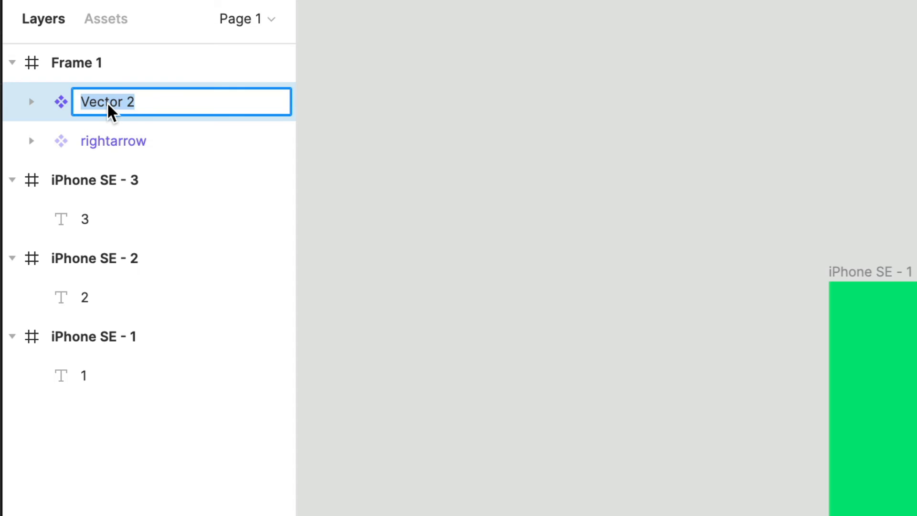
type("left arrow")
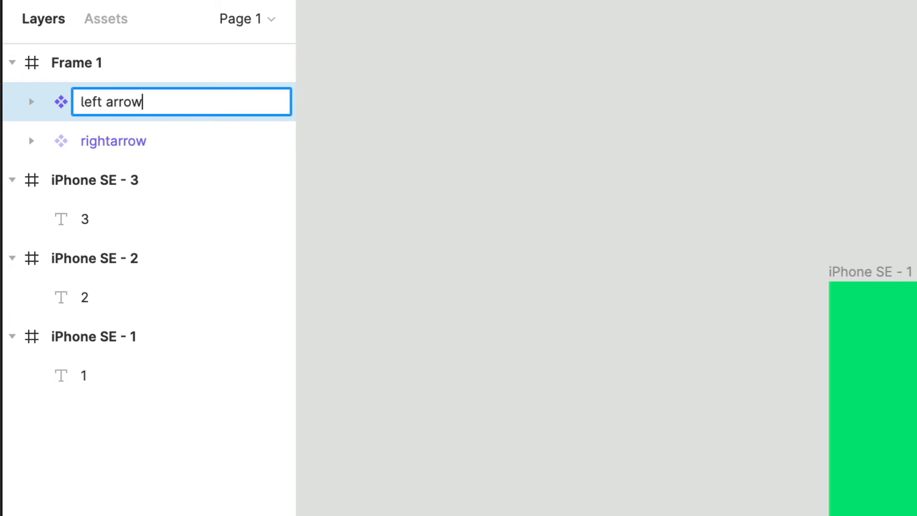
key("Return")
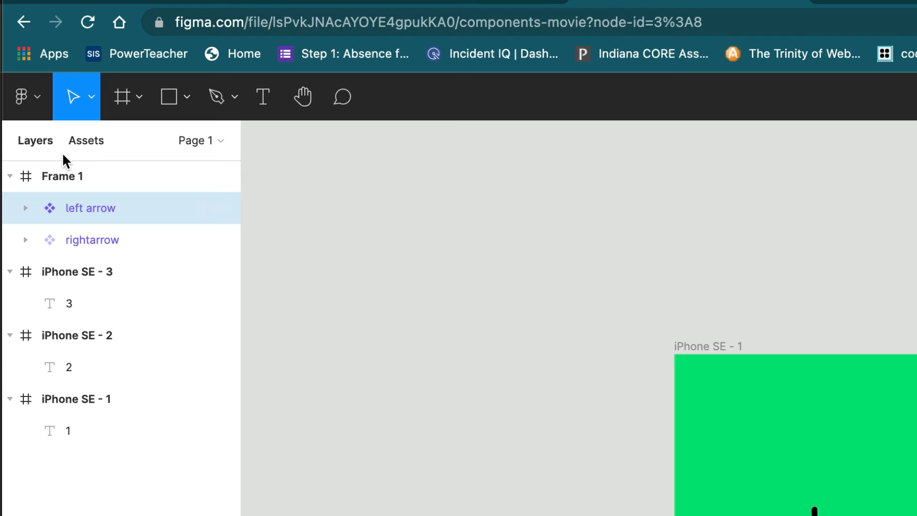
Place an instance of the local rightarrow component in the lower right of each of the three iPhone SE frames.
left_click(86, 139)
left_click(18, 251)
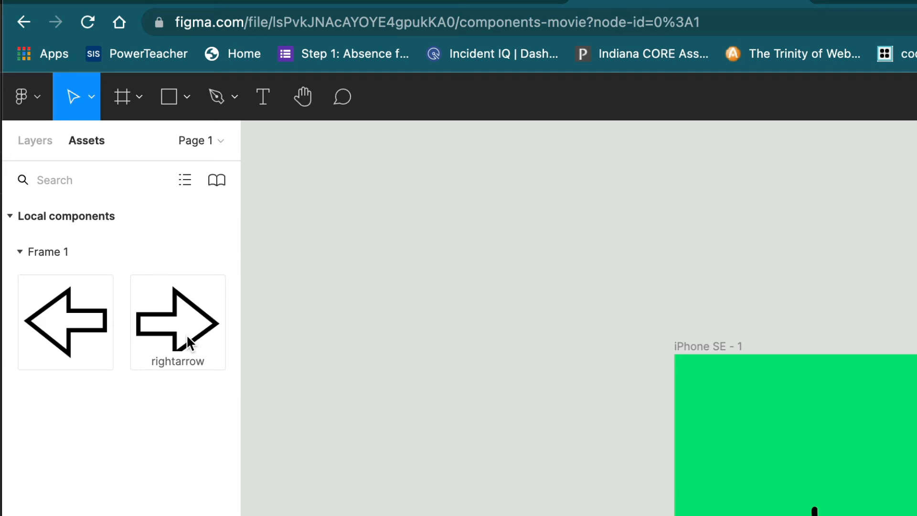
left_click_drag(186, 334, 916, 515)
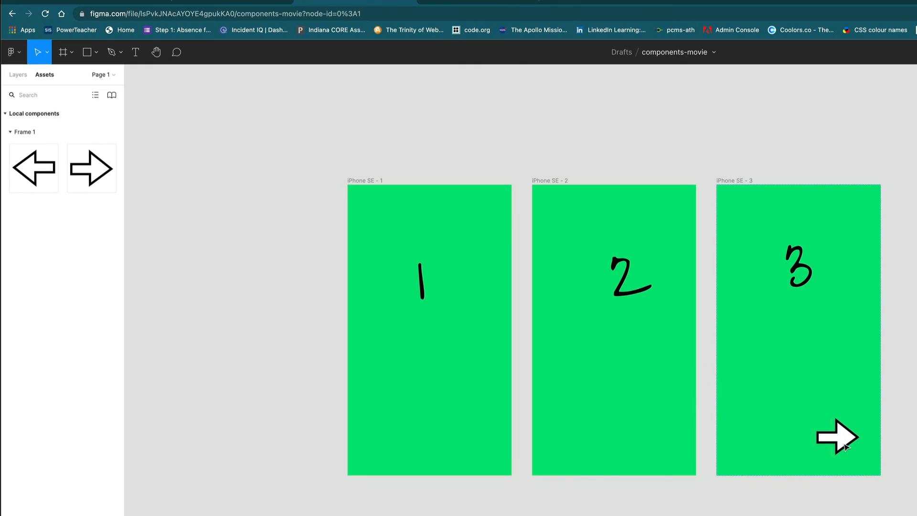
left_click_drag(845, 446, 844, 446)
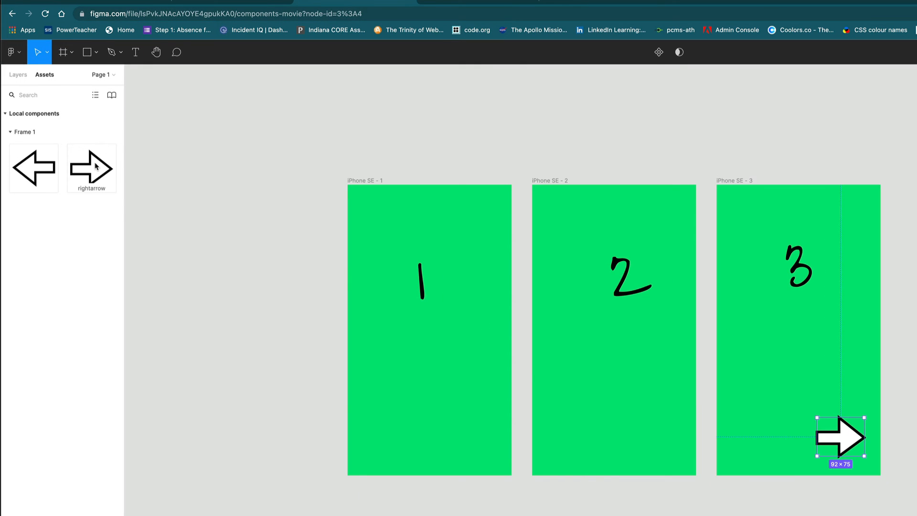
left_click_drag(96, 166, 665, 441)
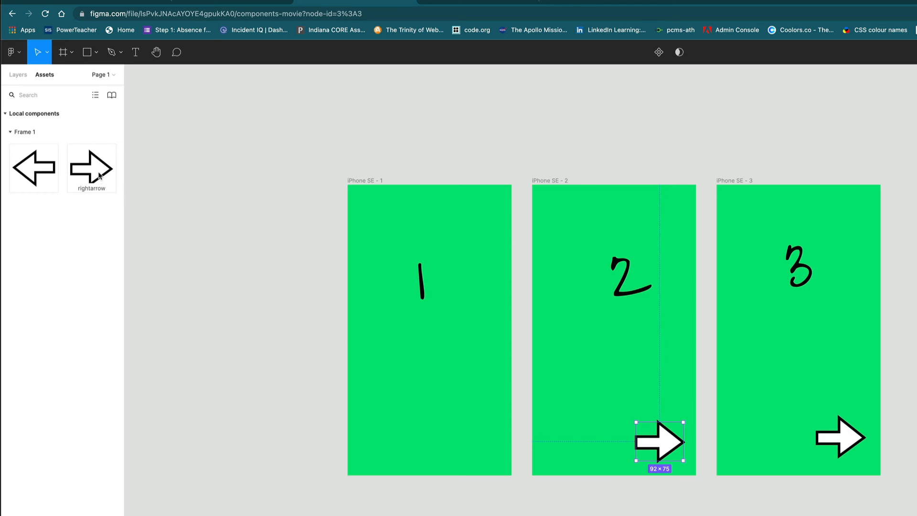
left_click_drag(99, 175, 483, 448)
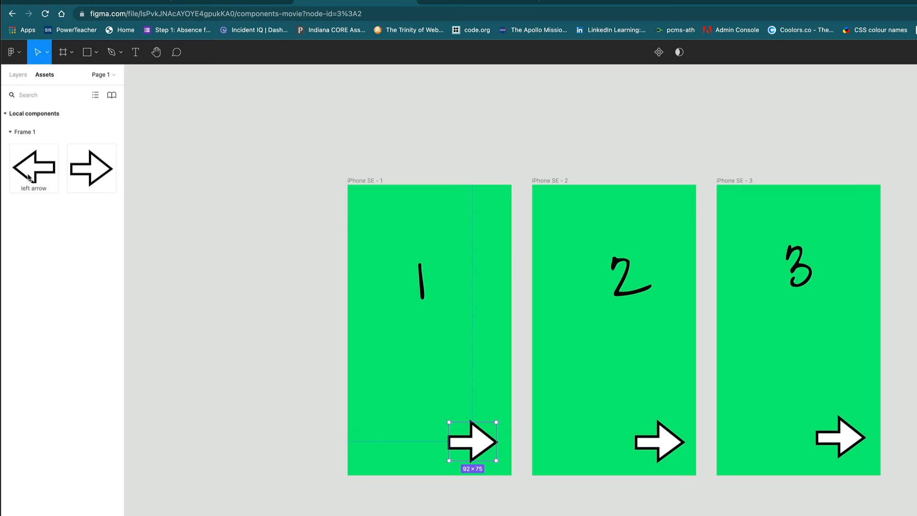
Place an instance of the left arrow component beside the right arrow in each of the three iPhone SE frames.
left_click_drag(31, 177, 398, 442)
left_click_drag(38, 170, 582, 443)
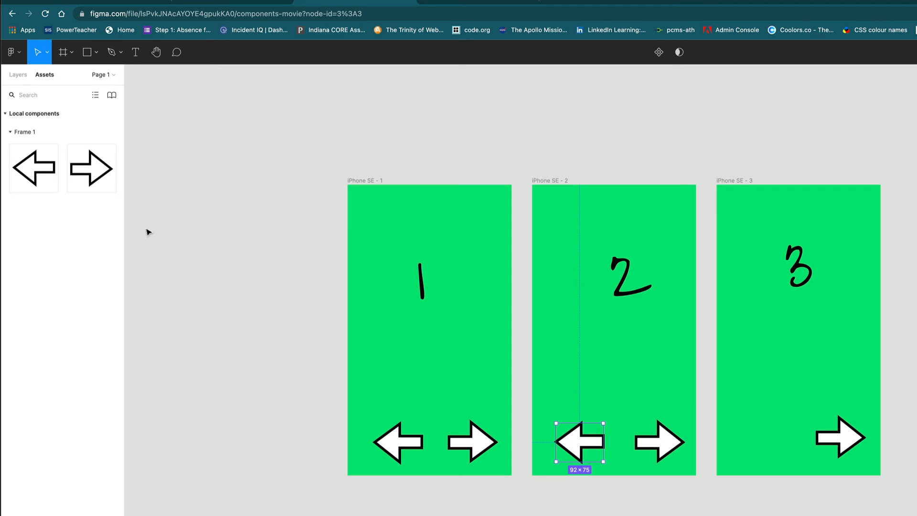
left_click_drag(14, 165, 770, 438)
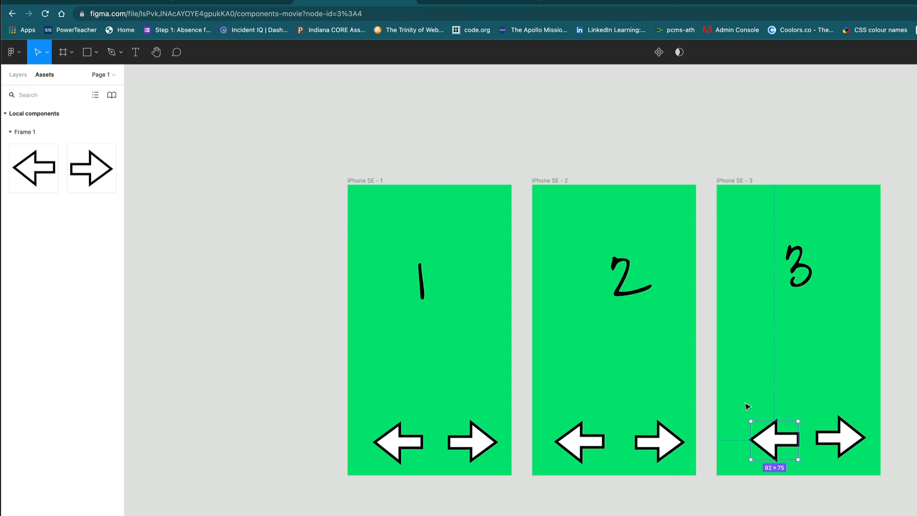
Align the two arrows in iPhone SE - 3 by their vertical centres and centre the pair horizontally in the frame.
left_click_drag(743, 402, 887, 457)
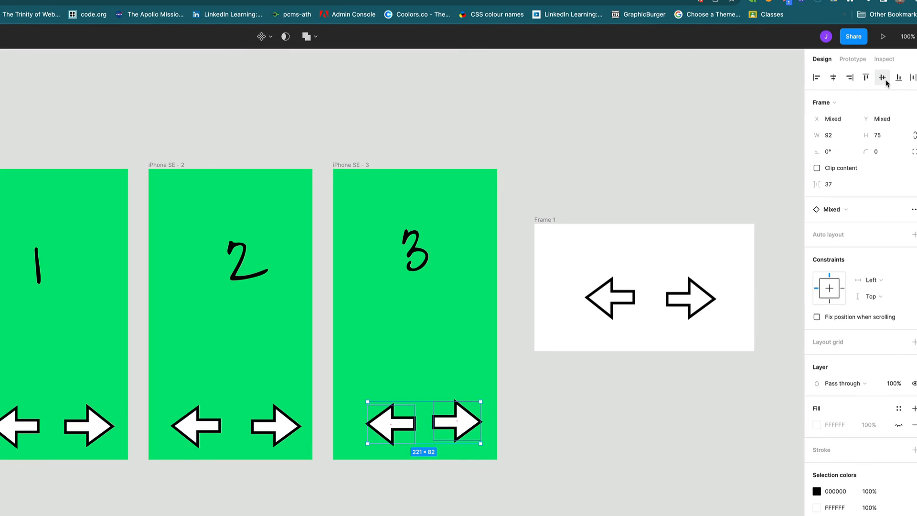
left_click(916, 97)
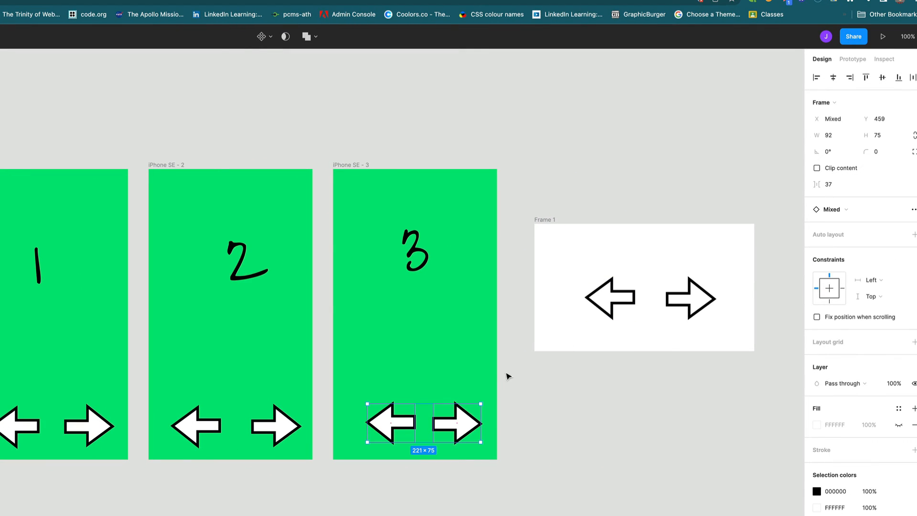
left_click_drag(467, 433, 458, 433)
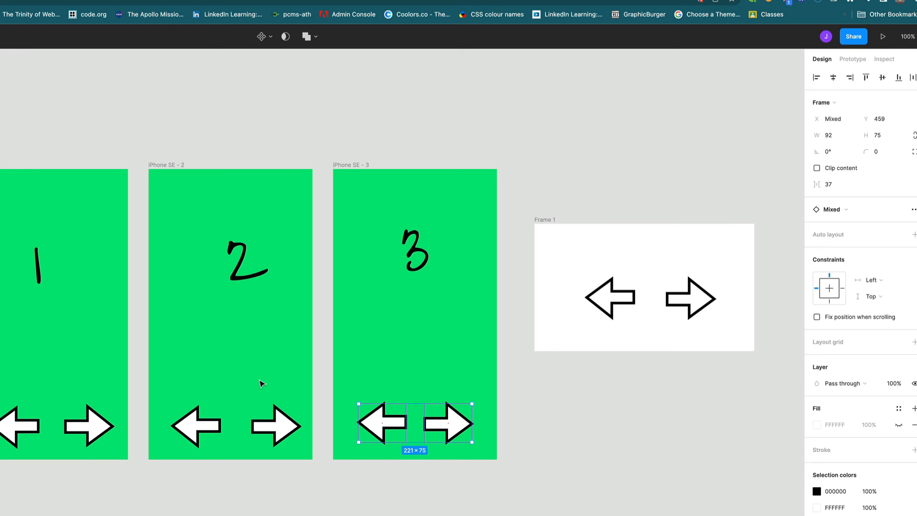
Align the two arrows in iPhone SE - 2 by their vertical centres and centre the pair horizontally in the frame.
left_click_drag(174, 386, 304, 448)
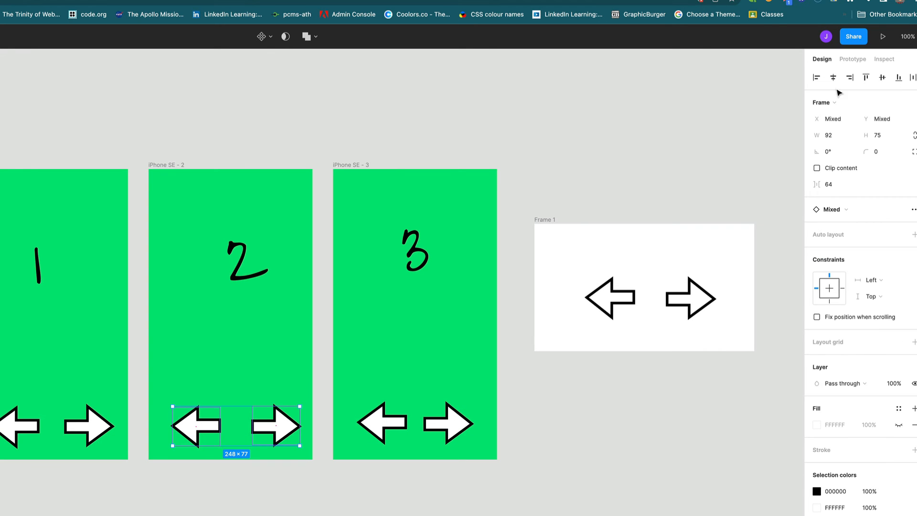
left_click(883, 78)
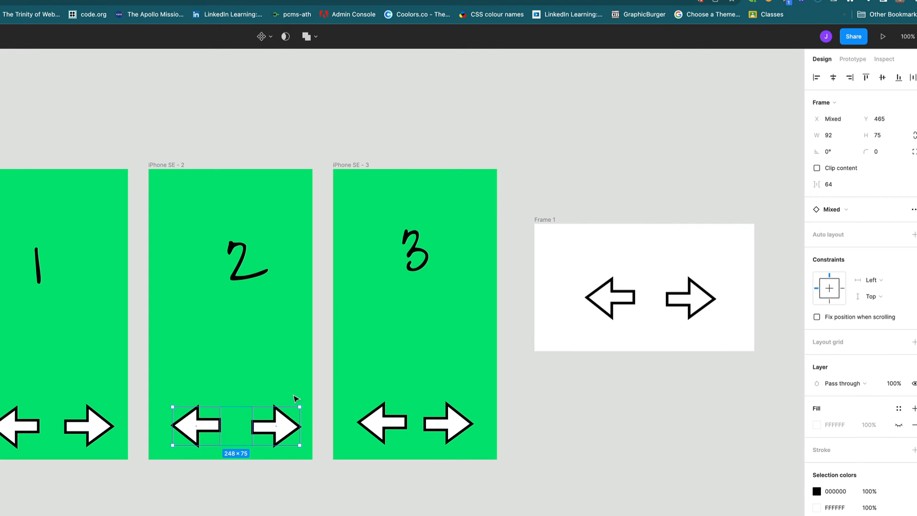
left_click_drag(284, 436, 280, 434)
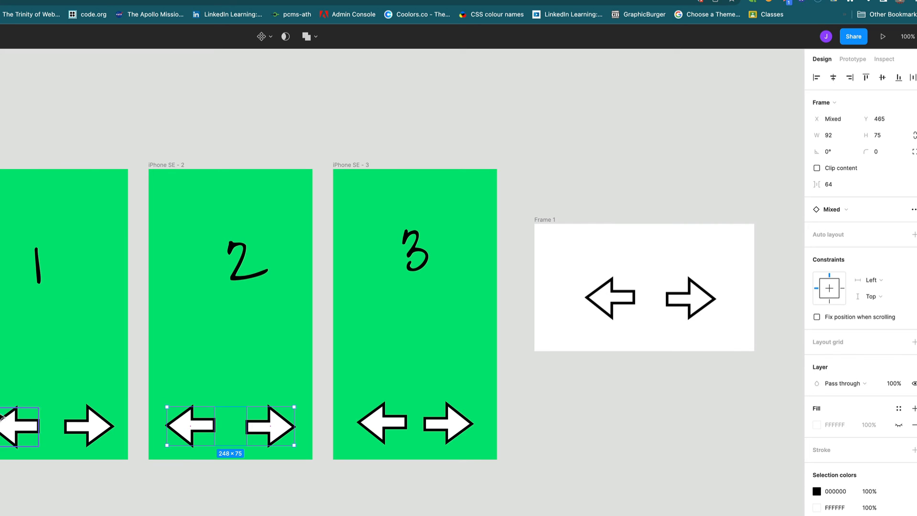
Align the two arrows in iPhone SE - 1 by their vertical centres and shift the pair slightly left.
left_click_drag(1, 382, 113, 453)
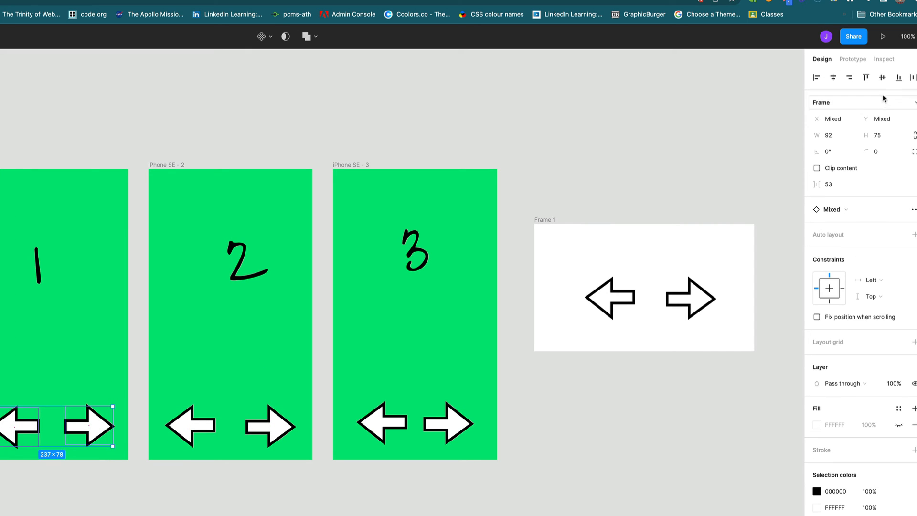
left_click(882, 78)
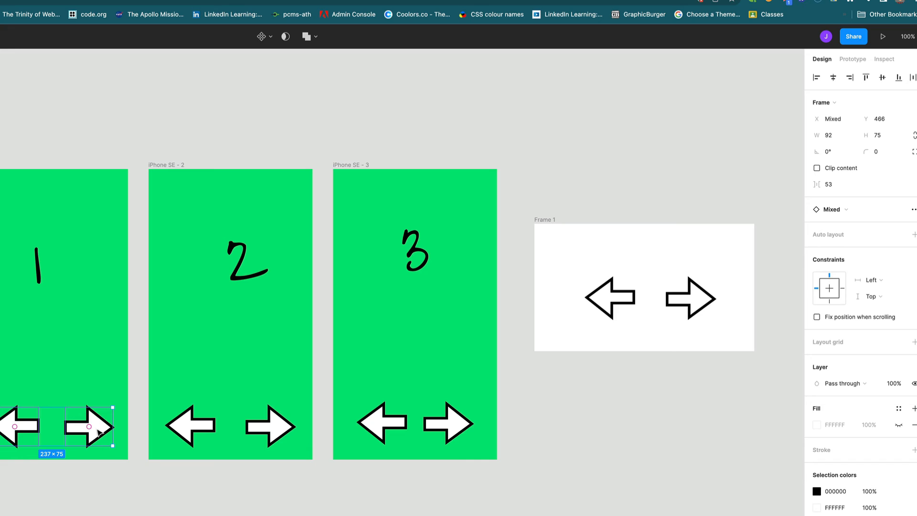
left_click_drag(98, 430, 92, 429)
Align the numbers 1, 2 and 3 across the three iPhone SE frames by their vertical centres and deselect them.
left_click_drag(2, 202, 462, 325)
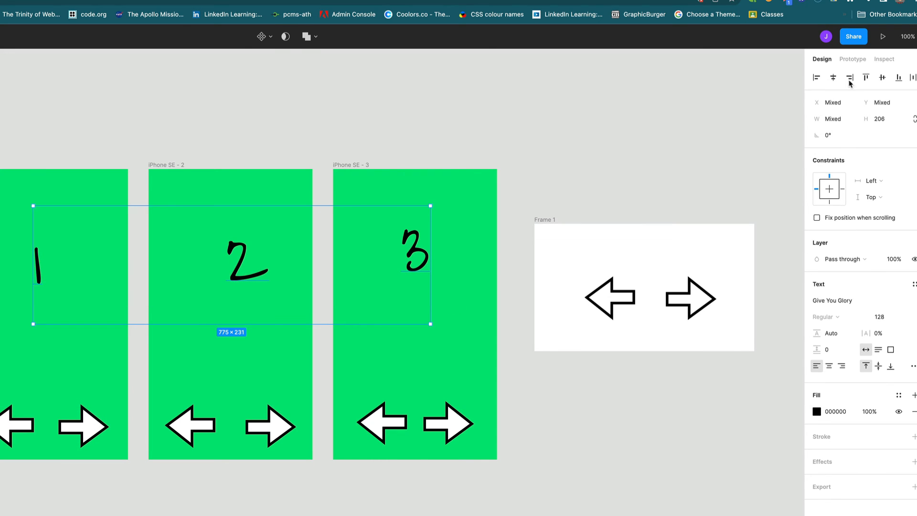
left_click(881, 77)
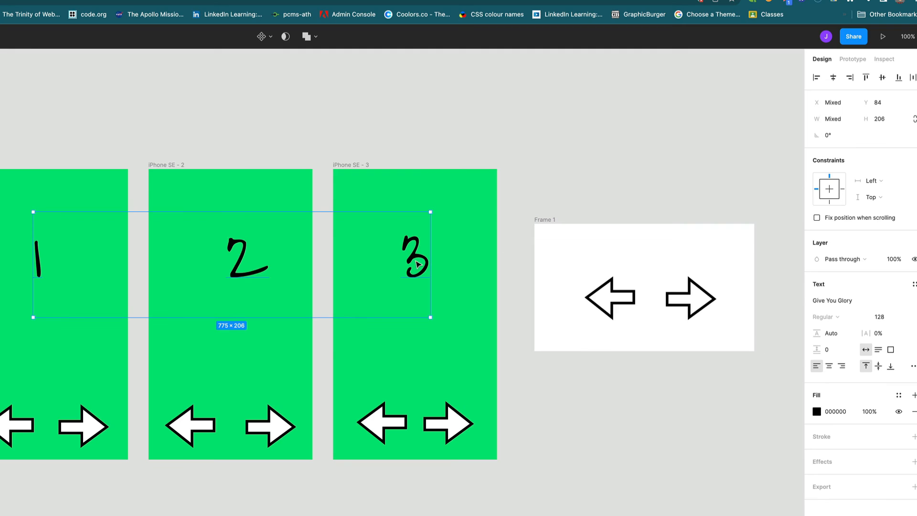
left_click(460, 255)
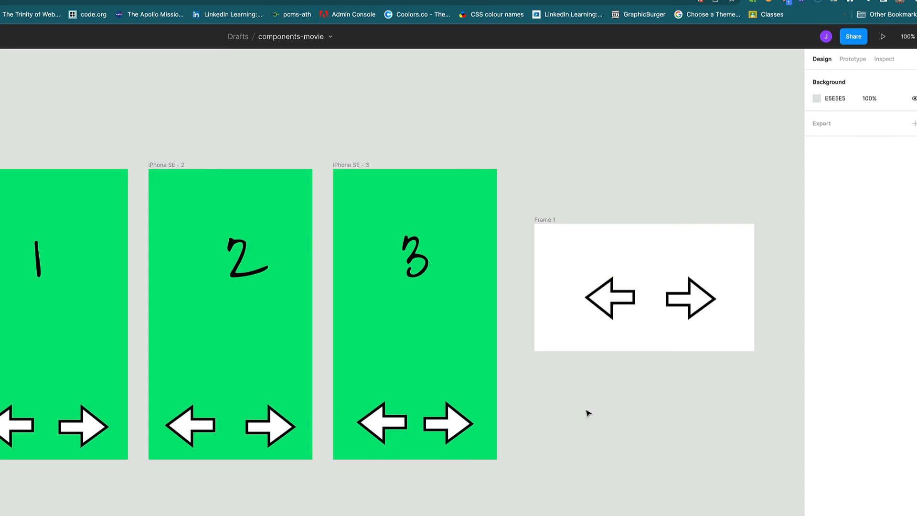
Try a red FF0000 stroke on the vector inside Frame 1's left arrow component, and return the stroke to black 000000.
left_click(607, 316)
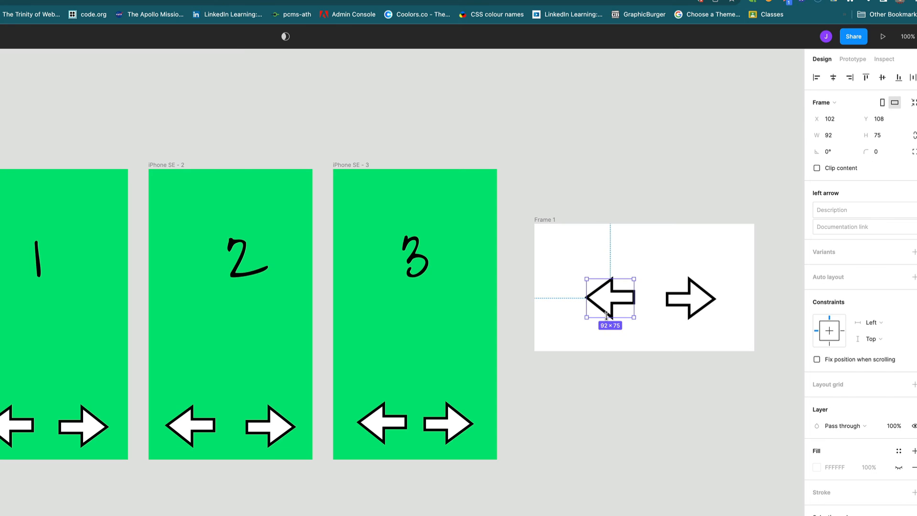
double_click(607, 315)
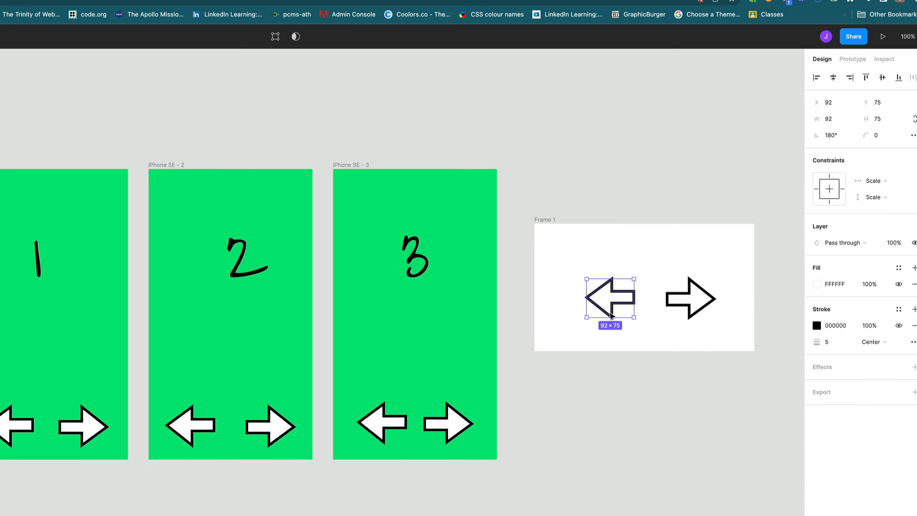
left_click(816, 325)
left_click_drag(796, 348, 803, 344)
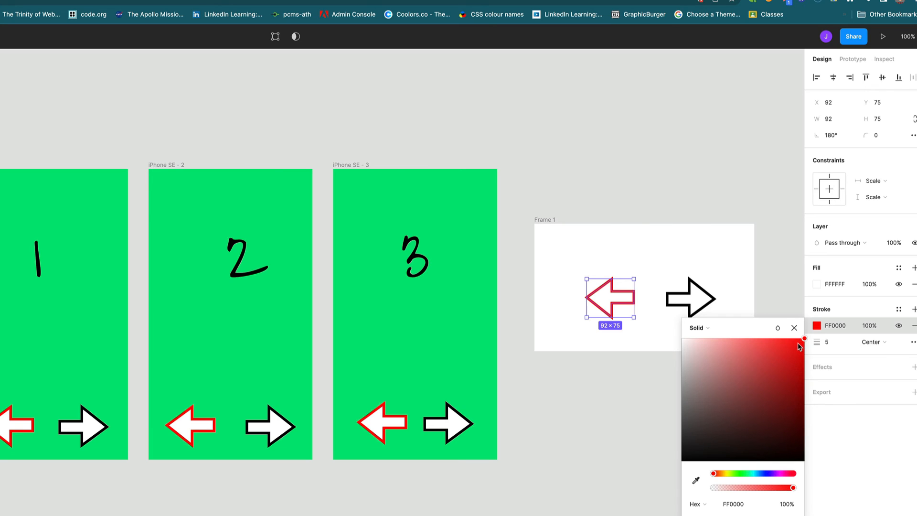
left_click_drag(745, 397, 651, 508)
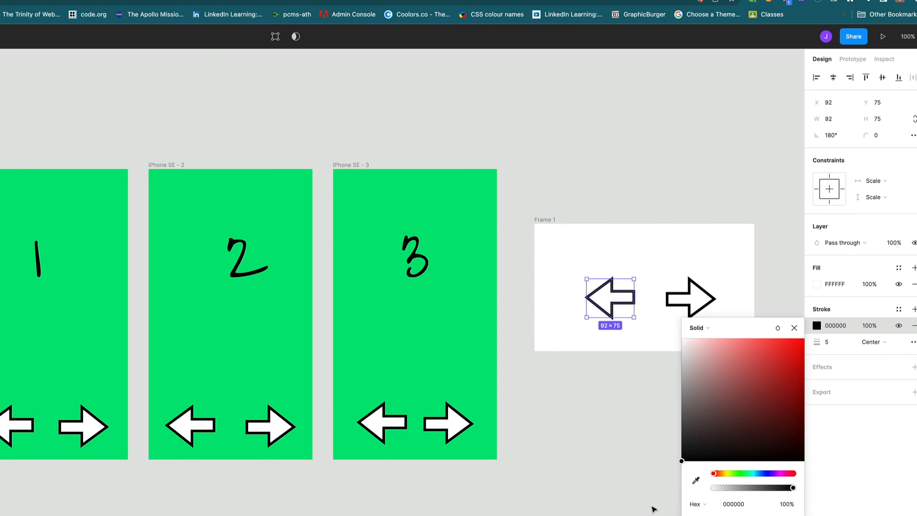
Try the blue fills 22B9E9 and 12C6FF on the left arrow component's vector, and return the fill to white FFFFFF.
left_click(817, 285)
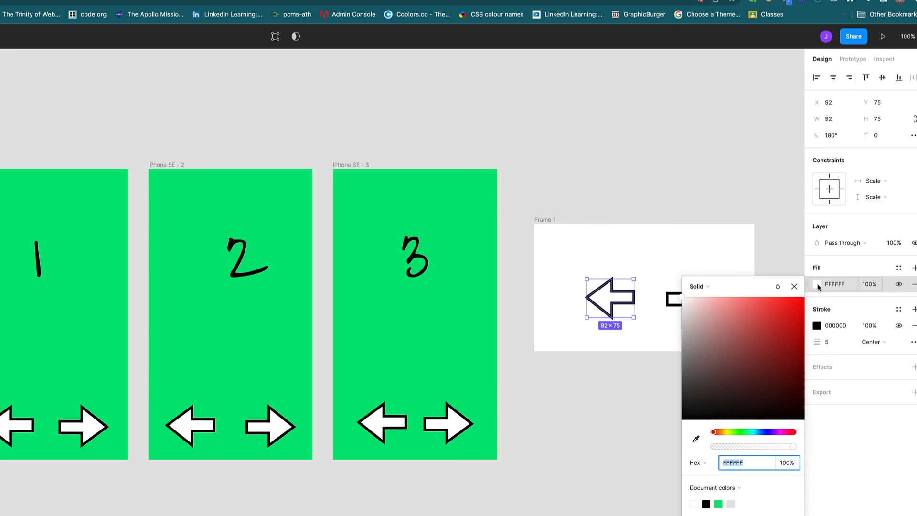
left_click(817, 284)
left_click(817, 285)
left_click(756, 432)
left_click(786, 307)
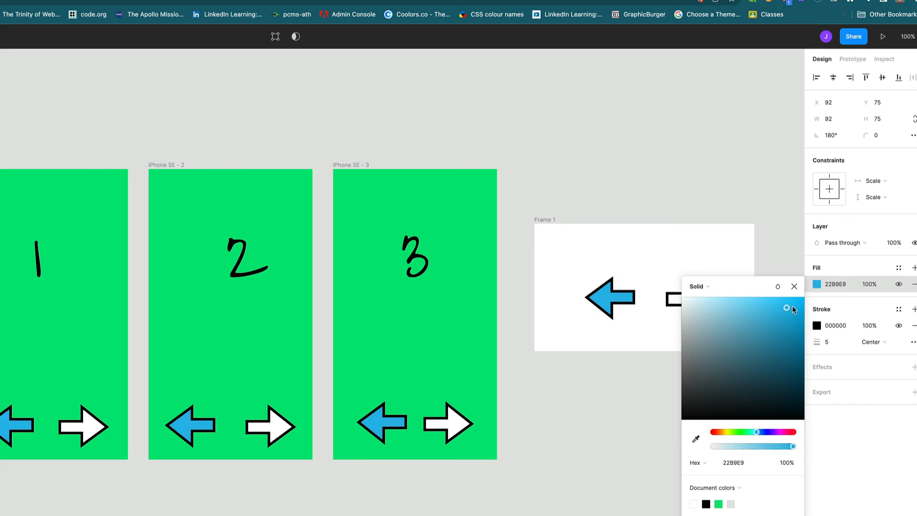
left_click_drag(792, 307, 796, 296)
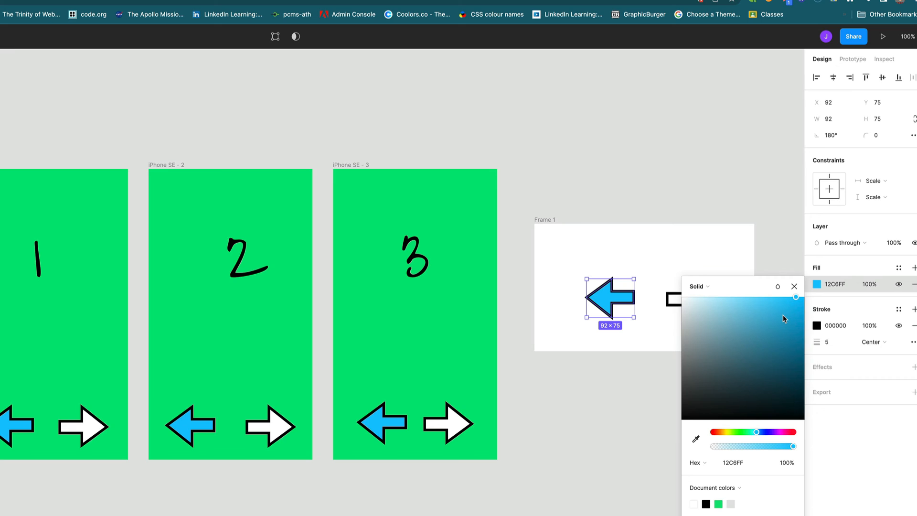
left_click_drag(780, 311, 660, 298)
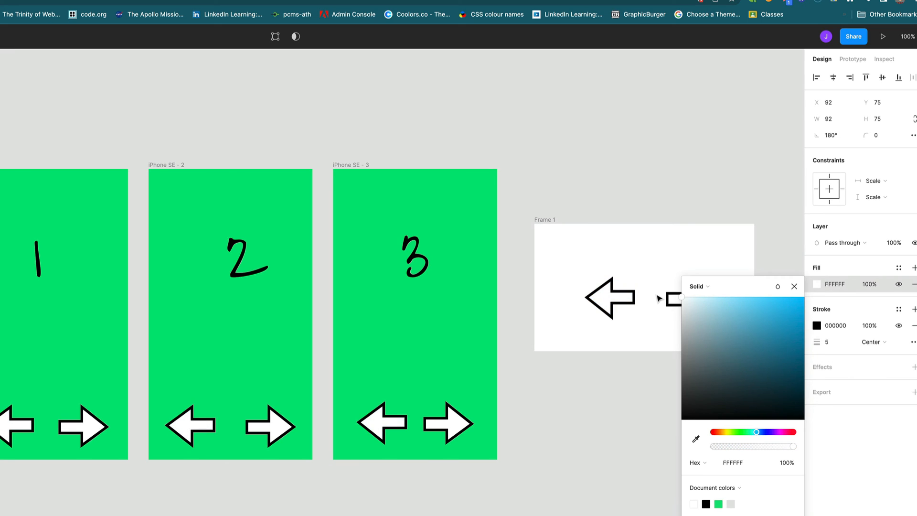
left_click(793, 287)
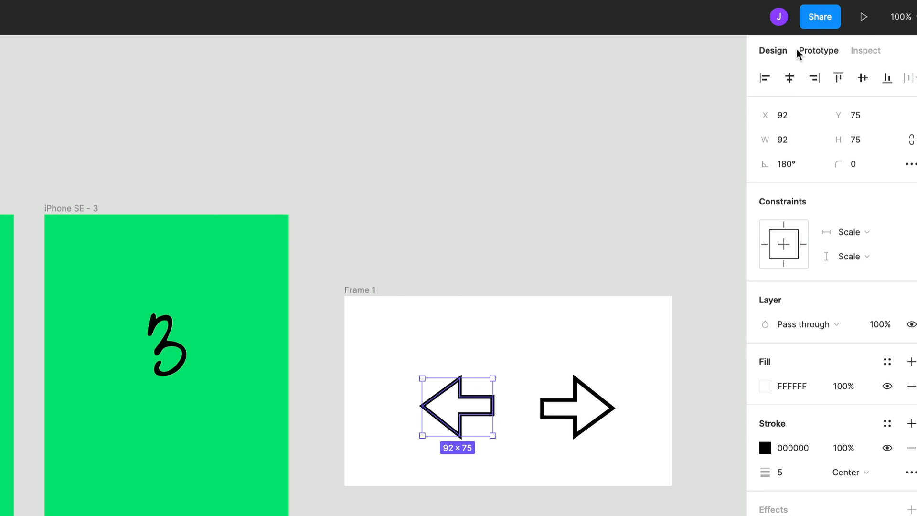
Switch to prototyping and connect the right arrow in iPhone SE - 1 to the iPhone SE - 2 frame.
left_click(822, 51)
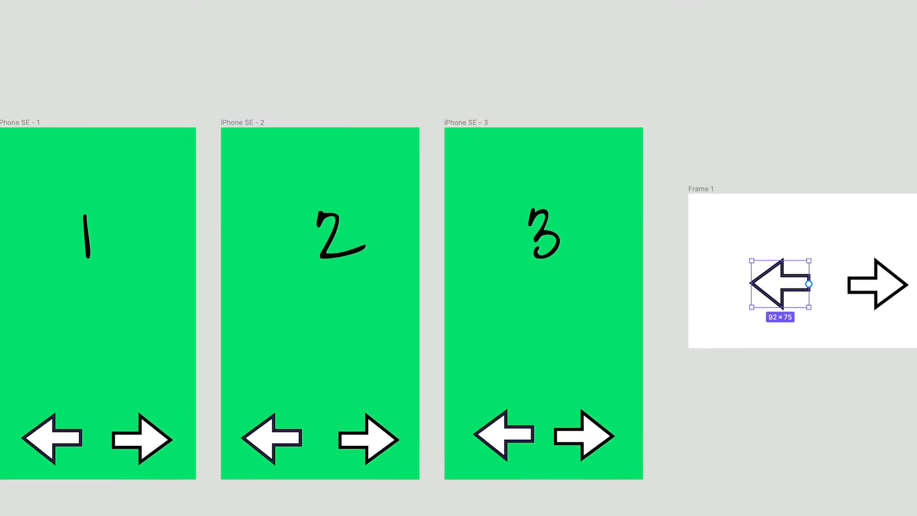
left_click(187, 442)
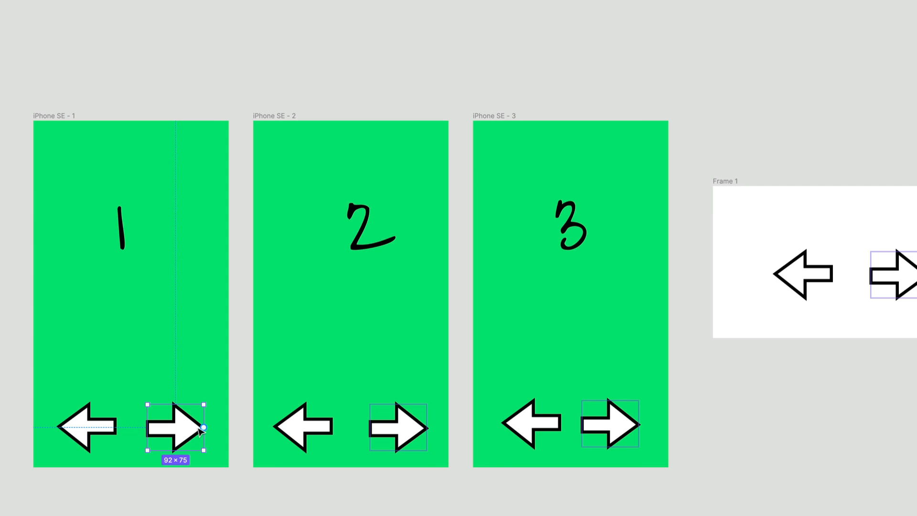
left_click_drag(204, 426, 284, 336)
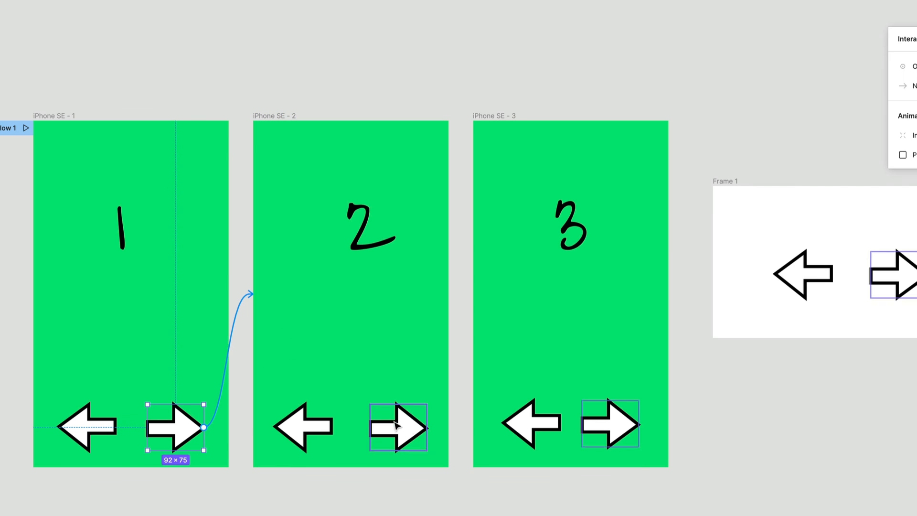
Connect the right arrow in iPhone SE - 2 to iPhone SE - 3, and the one in iPhone SE - 3 to iPhone SE - 1.
left_click(395, 425)
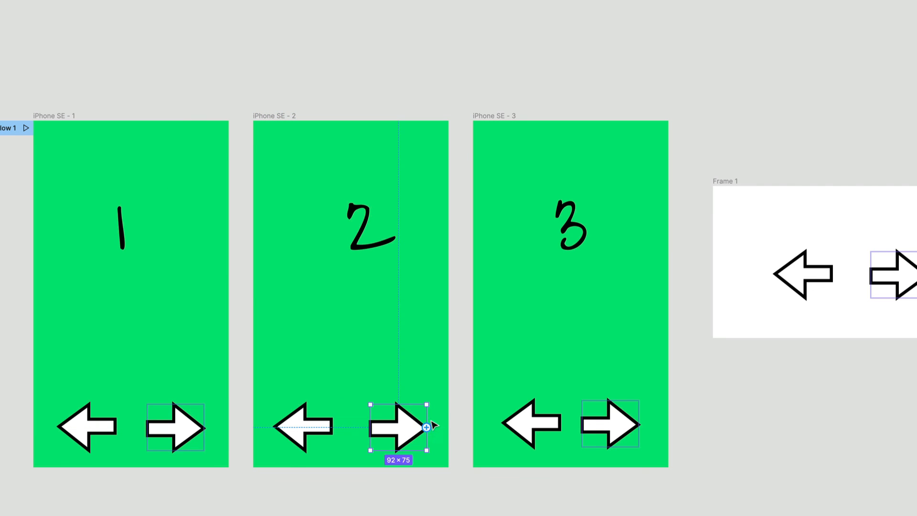
left_click_drag(427, 426, 489, 297)
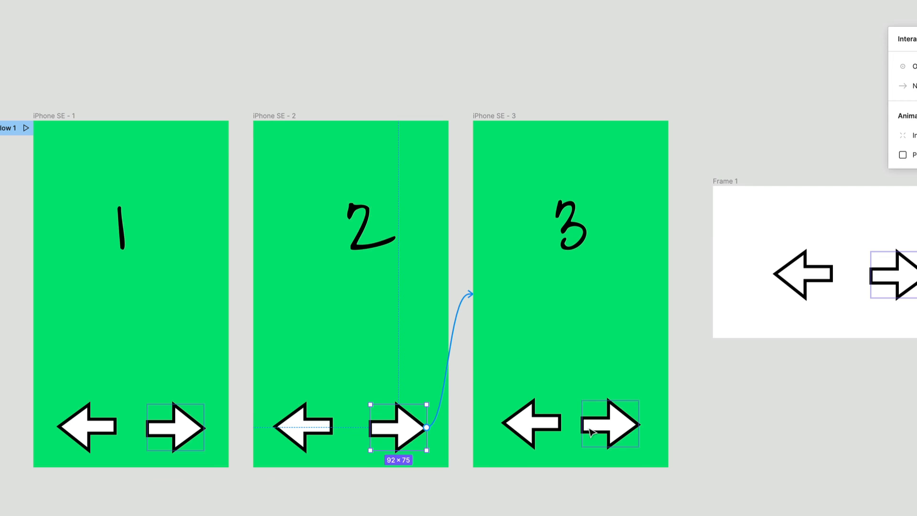
left_click(633, 429)
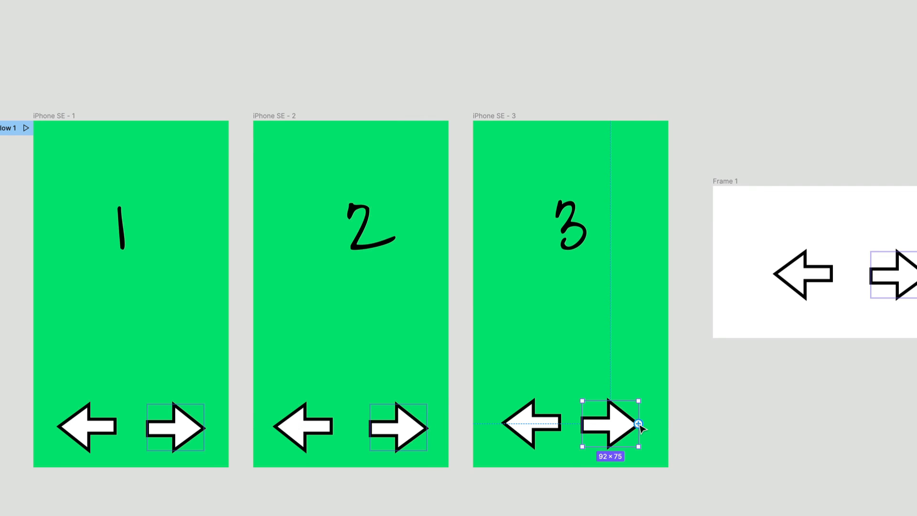
left_click_drag(638, 423, 190, 246)
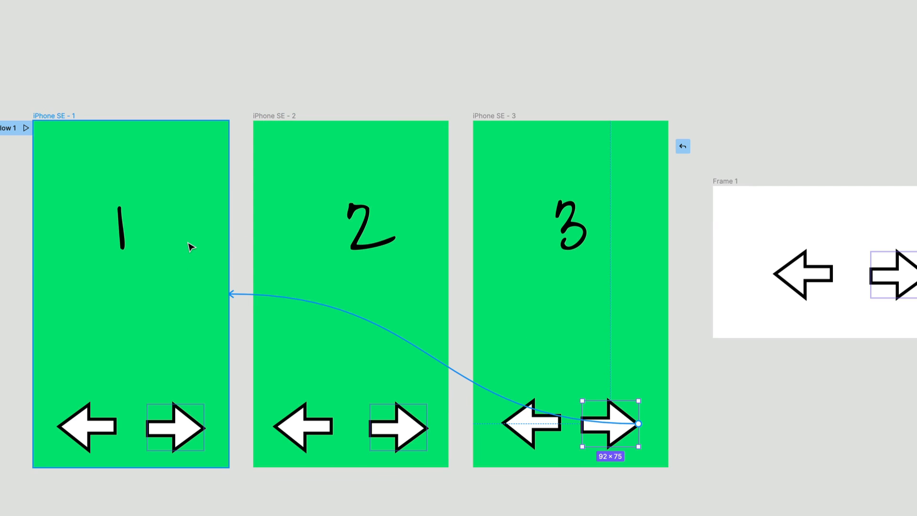
left_click_drag(191, 246, 191, 246)
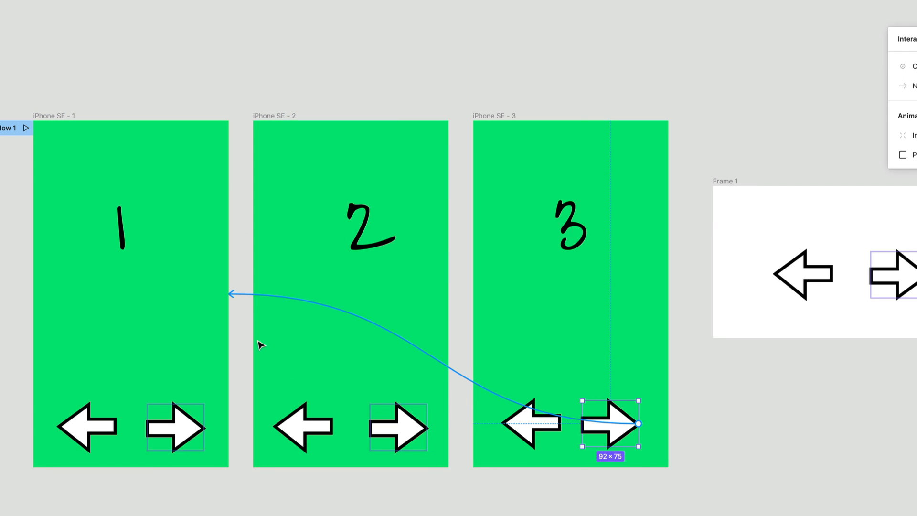
Connect the left arrows from iPhone SE - 3 to iPhone SE - 2, iPhone SE - 2 to iPhone SE - 1, and iPhone SE - 1 to iPhone SE - 3.
left_click(529, 427)
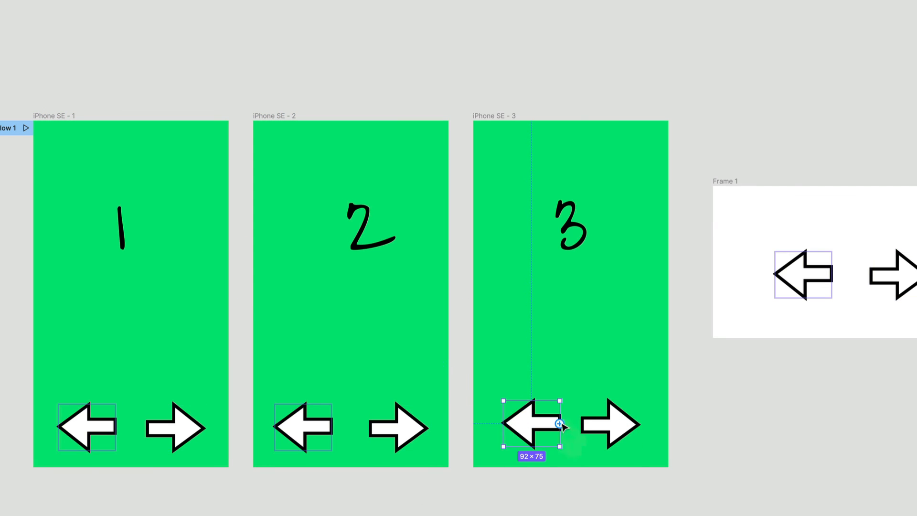
left_click_drag(559, 424, 442, 343)
left_click(308, 428)
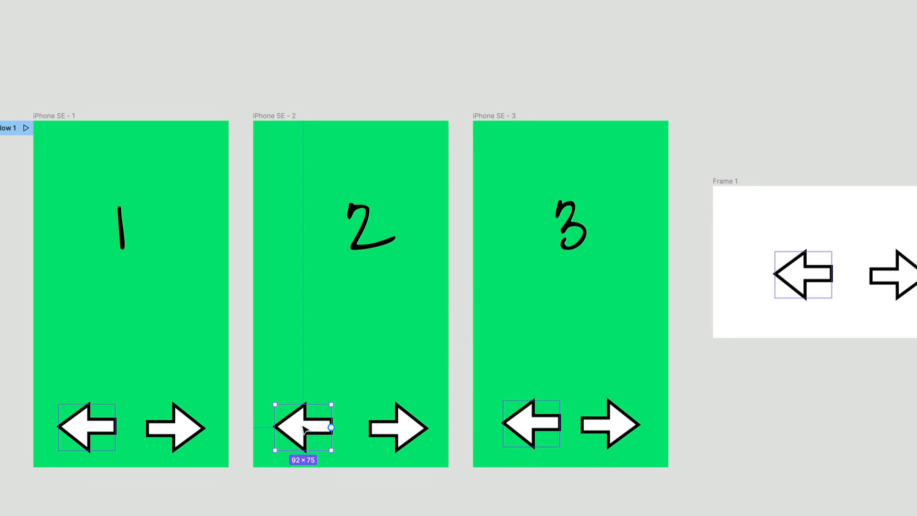
left_click_drag(333, 430, 222, 313)
left_click(80, 432)
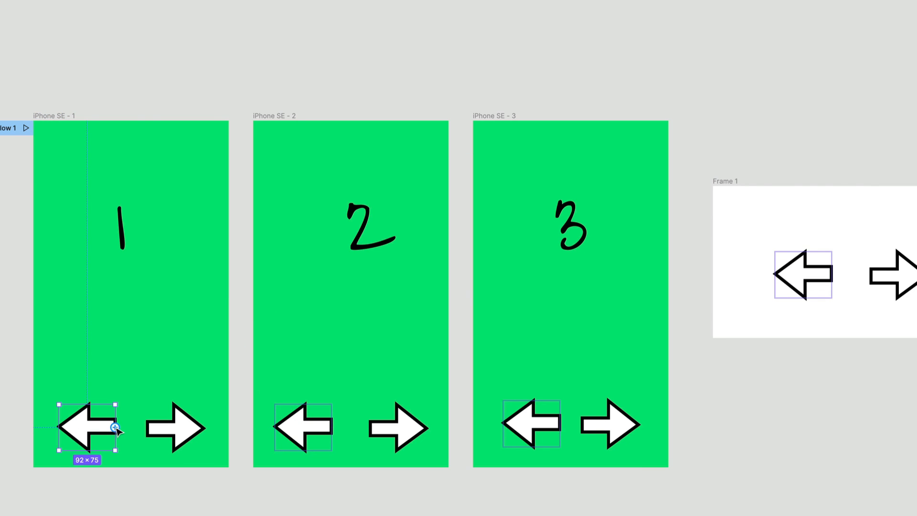
left_click_drag(115, 427, 600, 263)
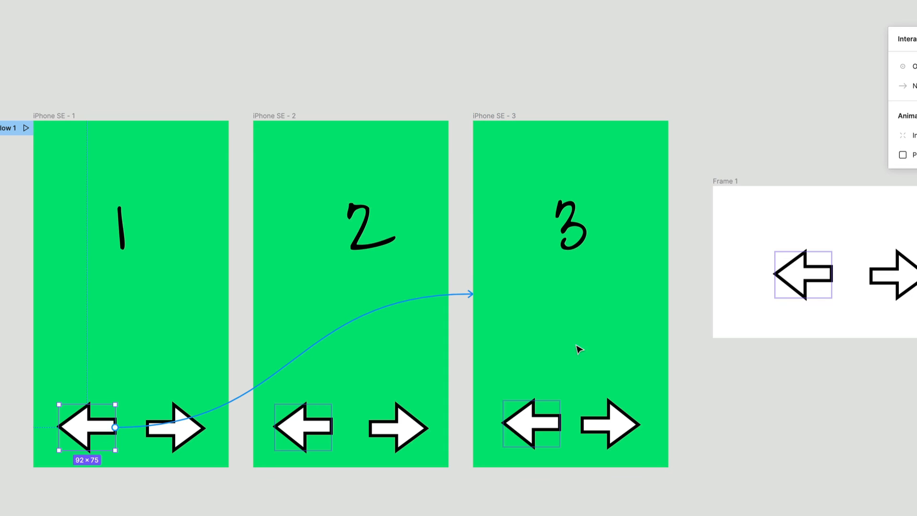
left_click(746, 453)
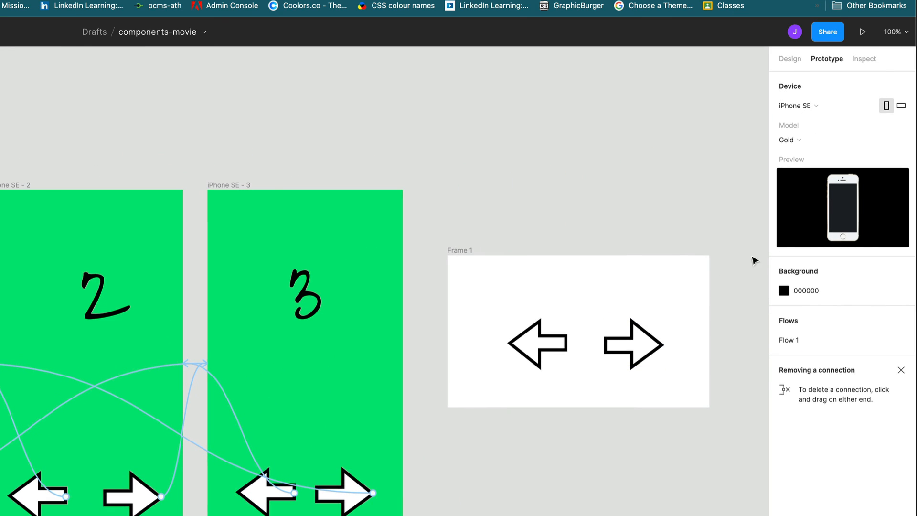
Present the prototype and test the right arrow by cycling repeatedly forward through the three screens.
left_click(861, 34)
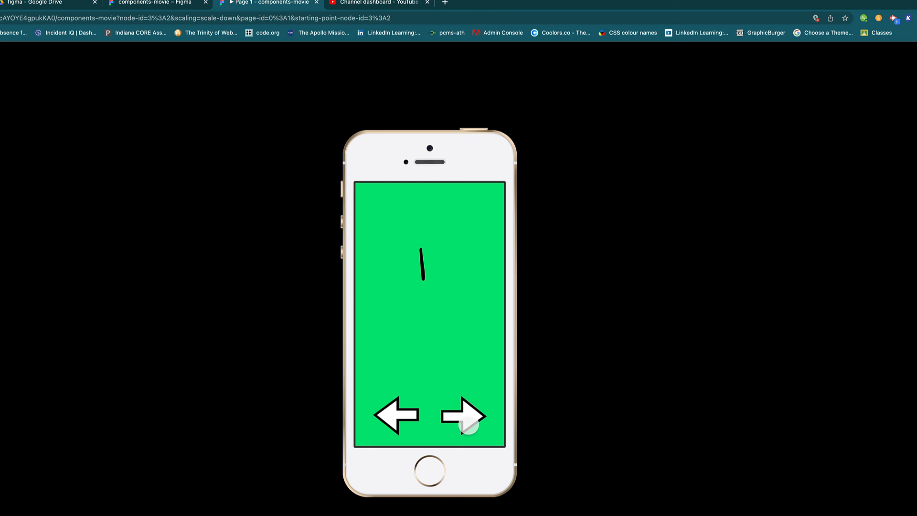
left_click(469, 424)
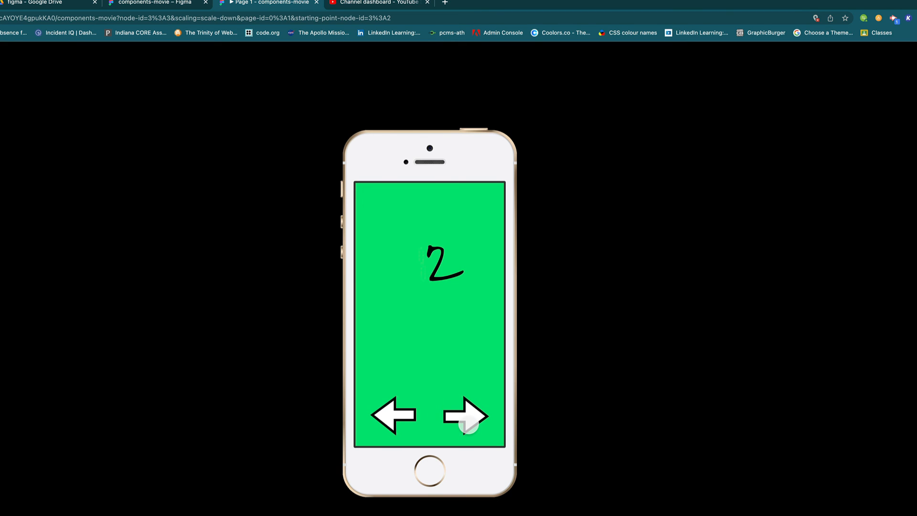
left_click(468, 424)
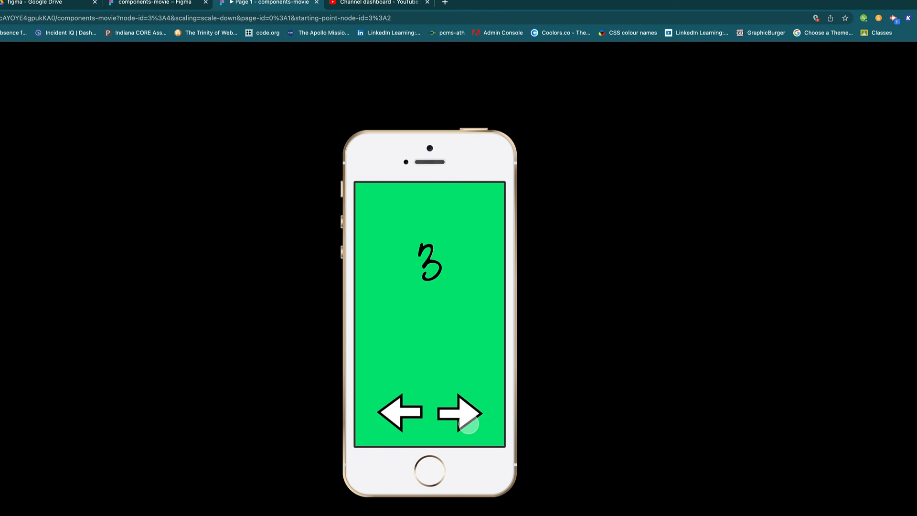
left_click(468, 424)
left_click(468, 424)
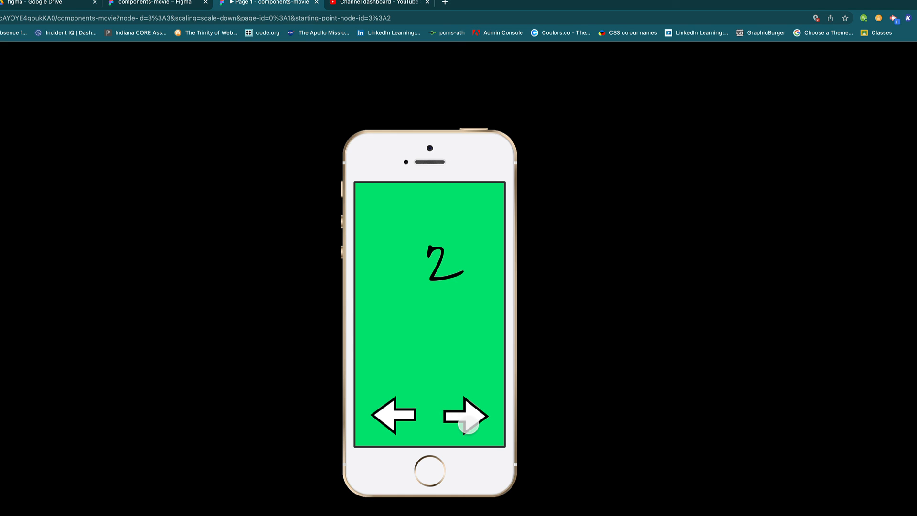
left_click(468, 424)
left_click(468, 424)
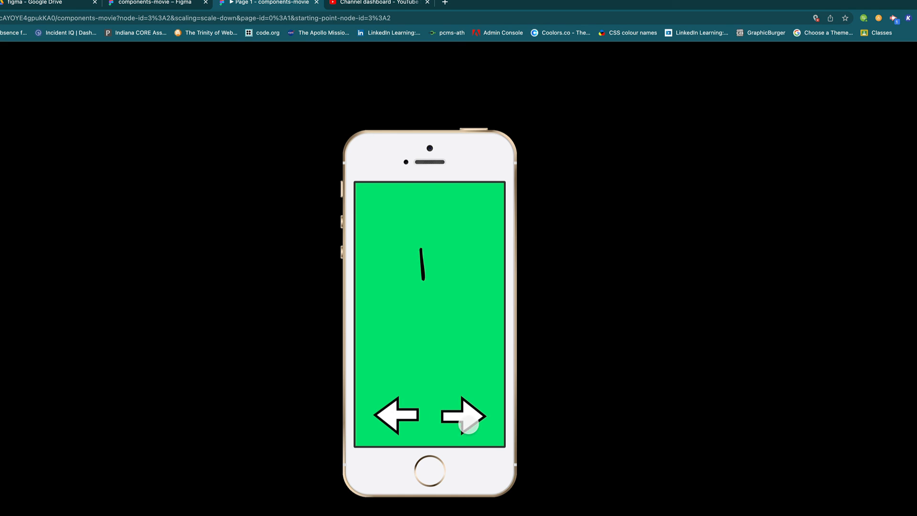
left_click(469, 424)
left_click(468, 423)
left_click(469, 424)
left_click(468, 424)
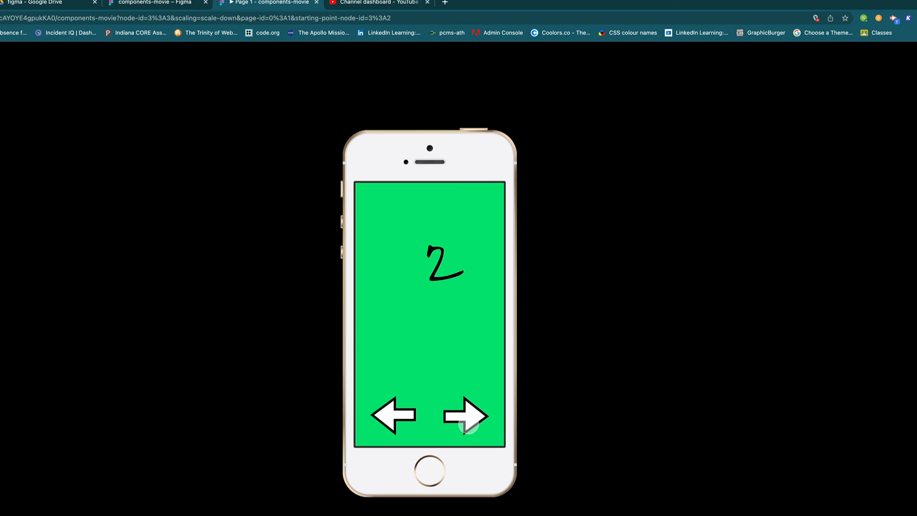
left_click(468, 424)
left_click(468, 424)
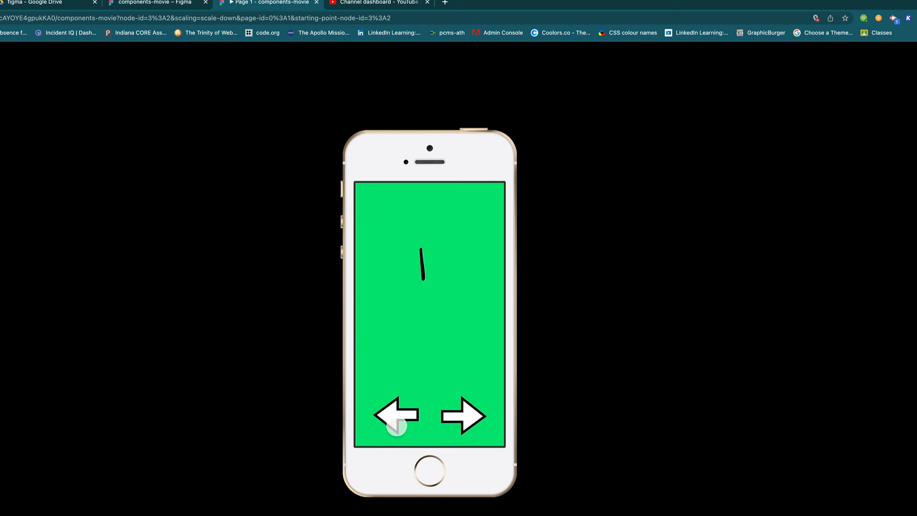
Test the left arrow in the prototype preview by cycling repeatedly backward through the three screens.
left_click(393, 422)
left_click(394, 422)
left_click(394, 421)
left_click(394, 422)
left_click(394, 422)
left_click(394, 422)
left_click(393, 421)
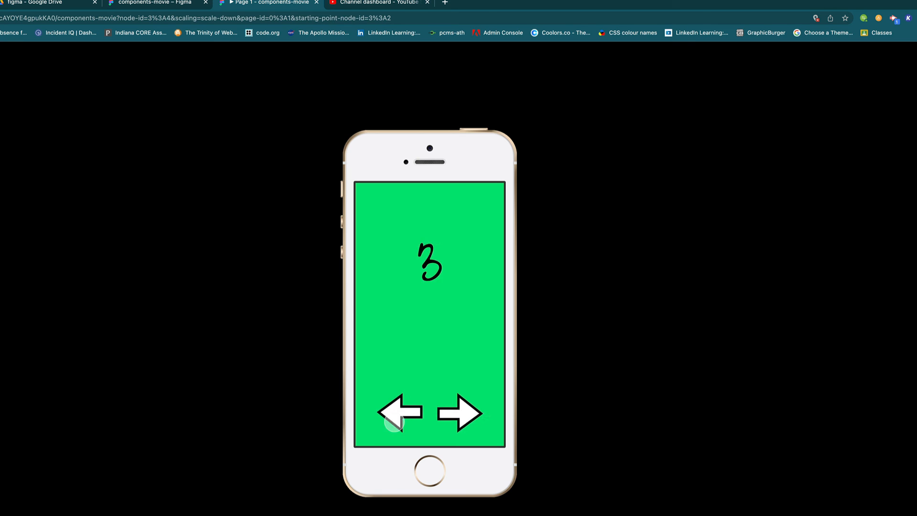
left_click(394, 422)
left_click(395, 423)
left_click(396, 423)
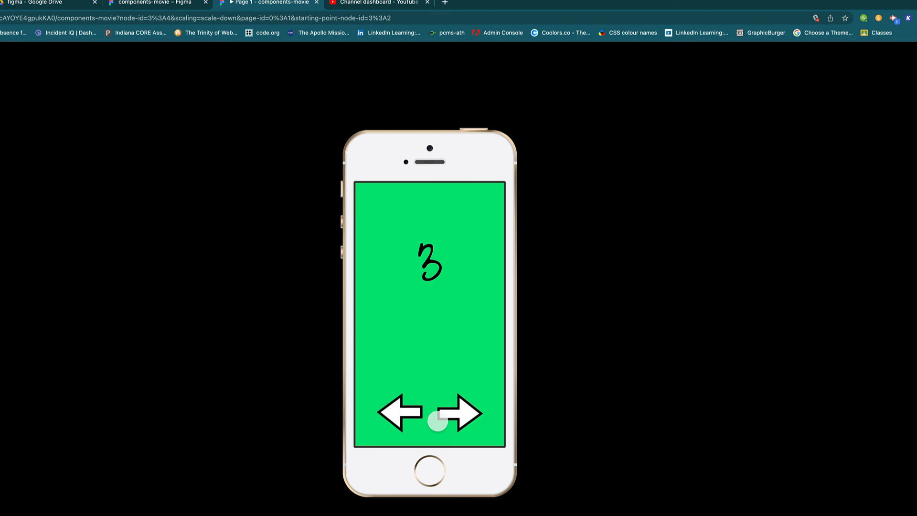
Advance two more screens with the right arrow, close the prototype preview and return to the components-movie design file.
left_click(448, 416)
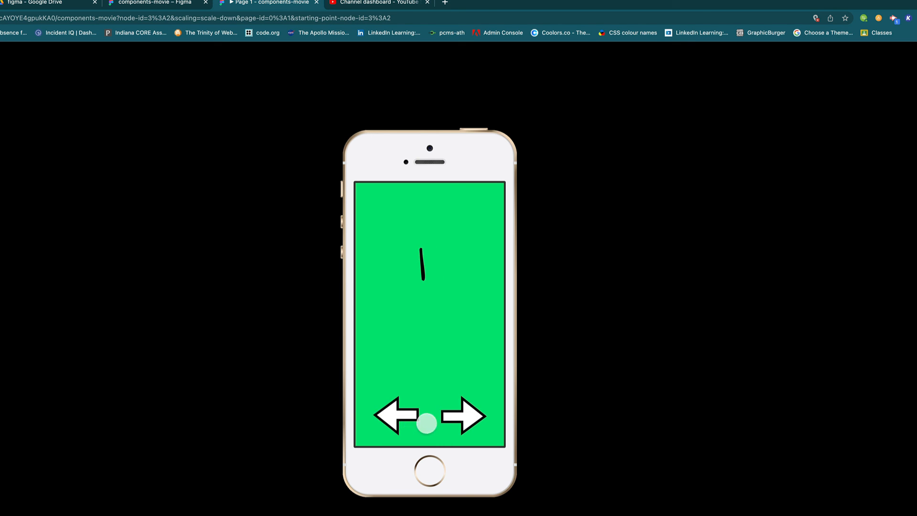
left_click(458, 417)
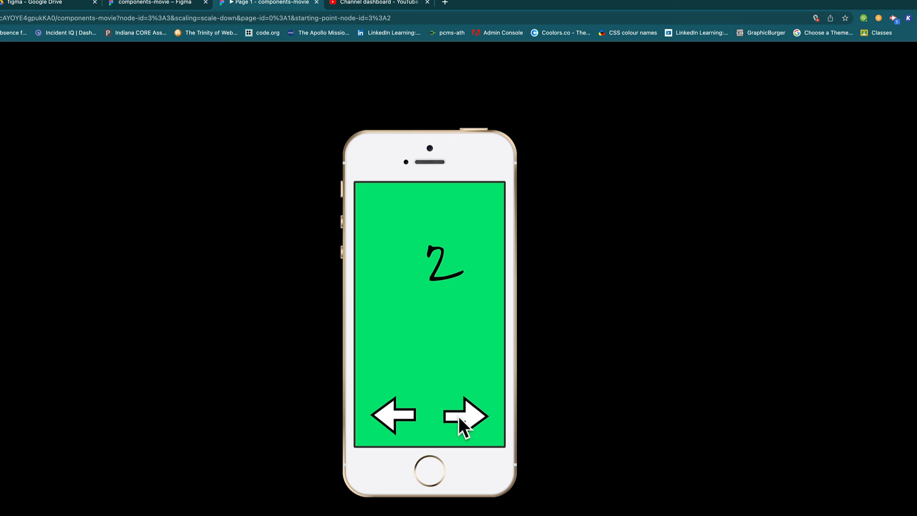
left_click(316, 3)
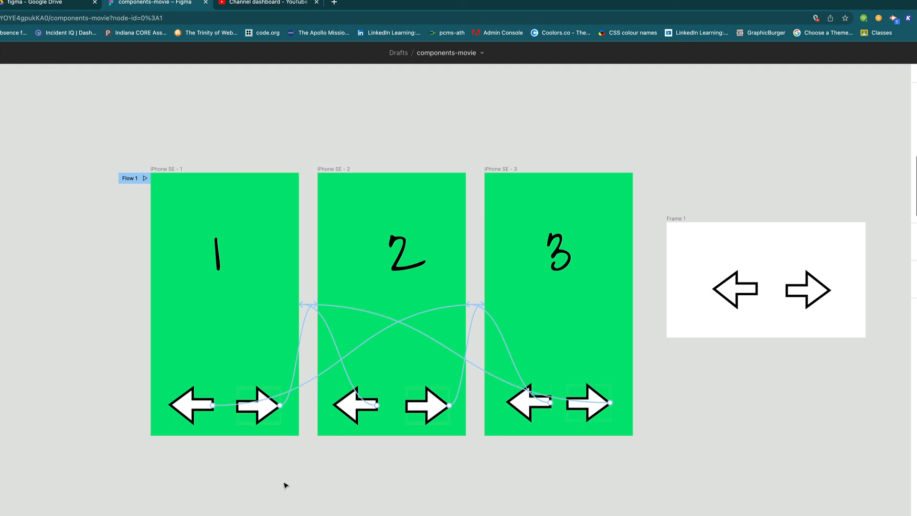
Examine the left arrow and rightarrow main components of Frame 1 in the layer list, selecting each in turn.
left_click(735, 291)
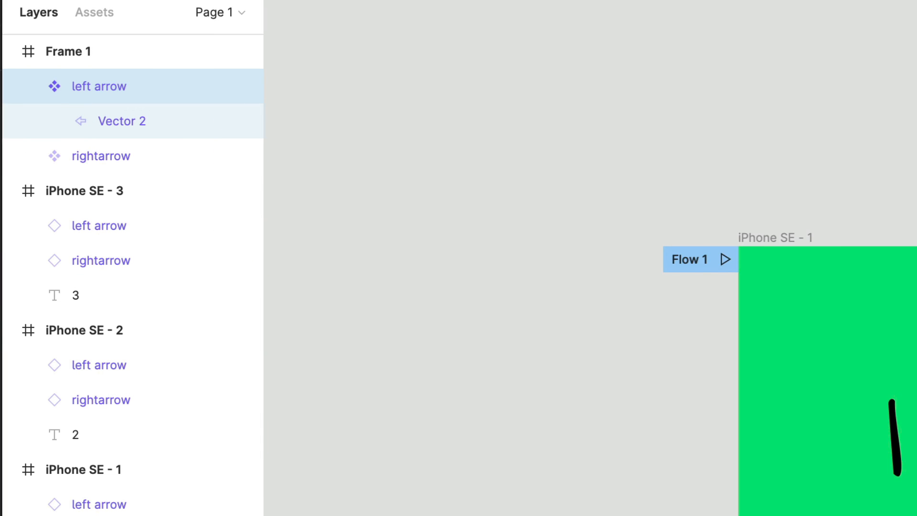
left_click(96, 155)
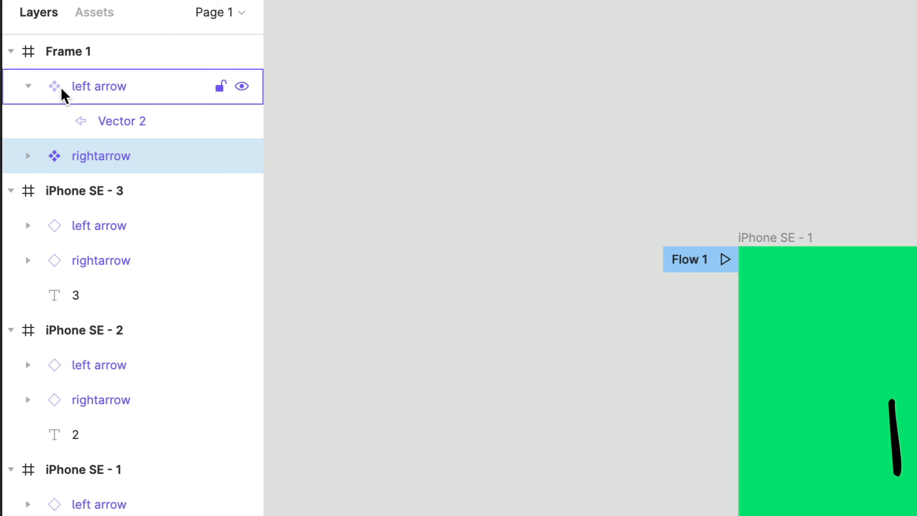
left_click(92, 86)
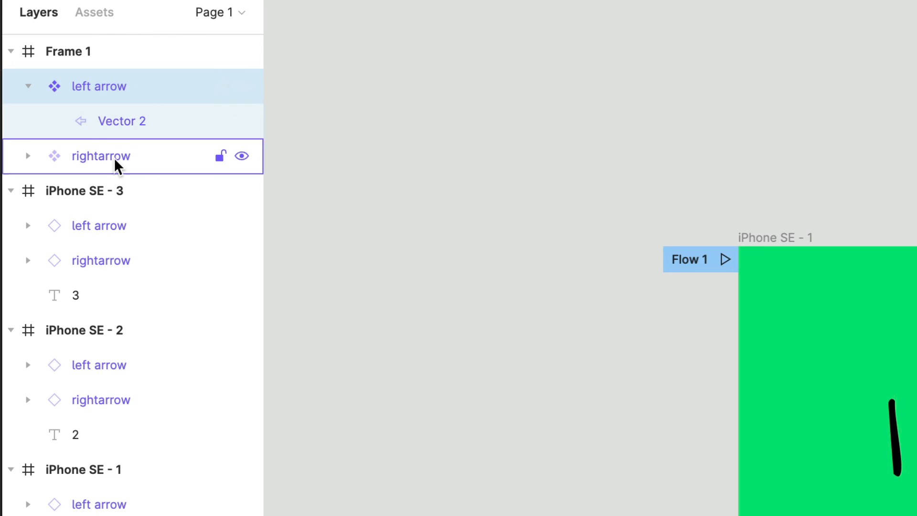
left_click(116, 163)
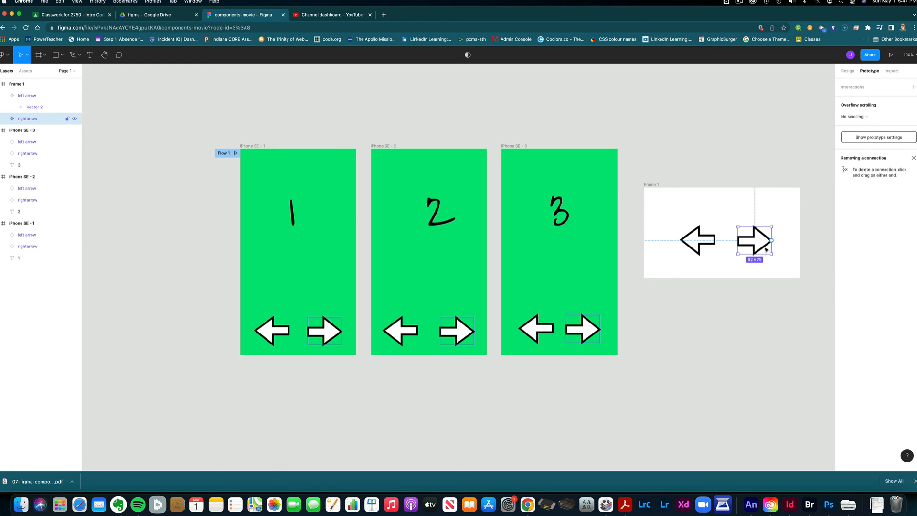
Set the fill of the vector inside Frame 1's rightarrow main component to red FF0000.
double_click(765, 248)
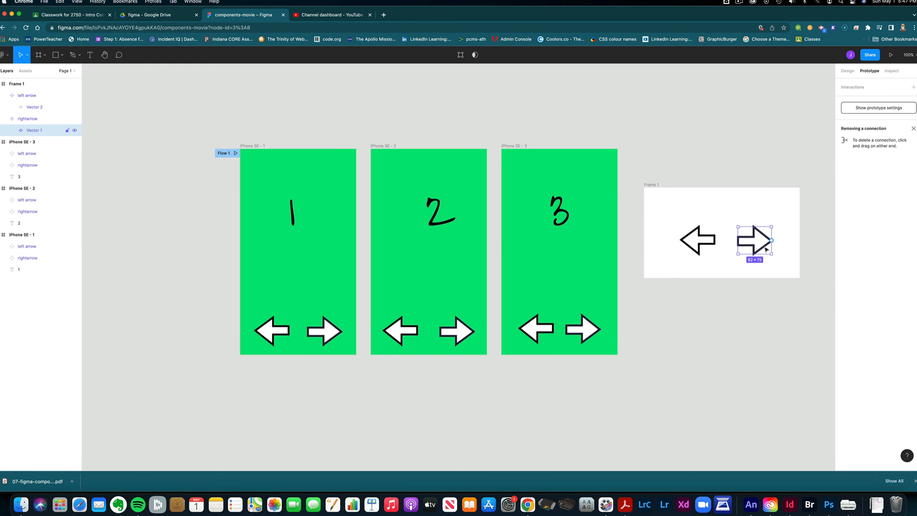
left_click(848, 71)
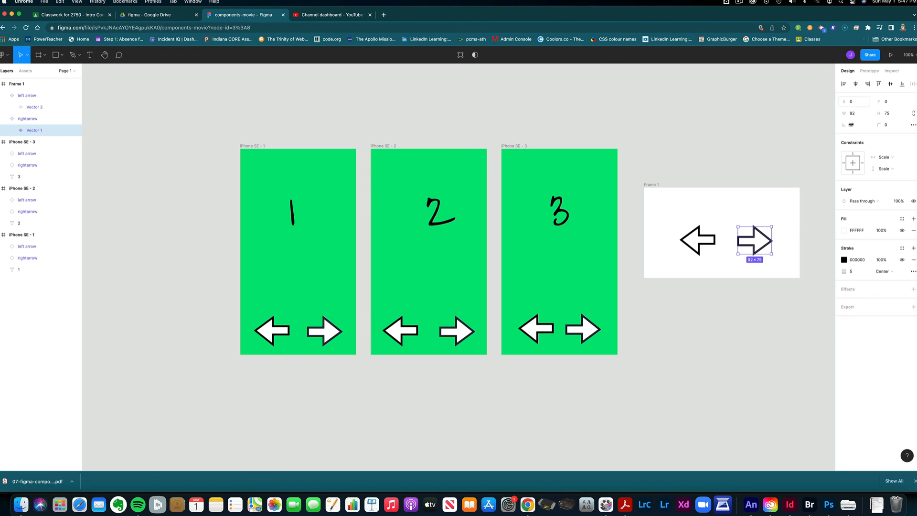
left_click(844, 230)
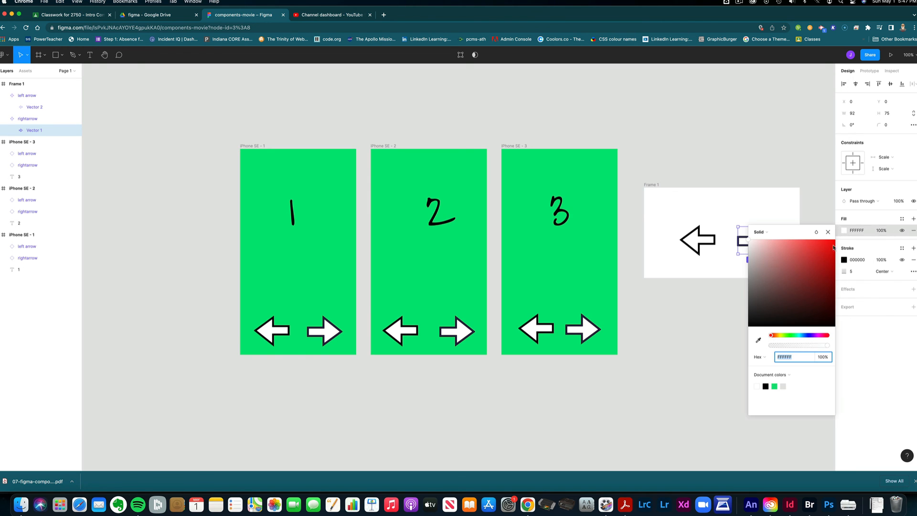
left_click_drag(826, 253, 836, 241)
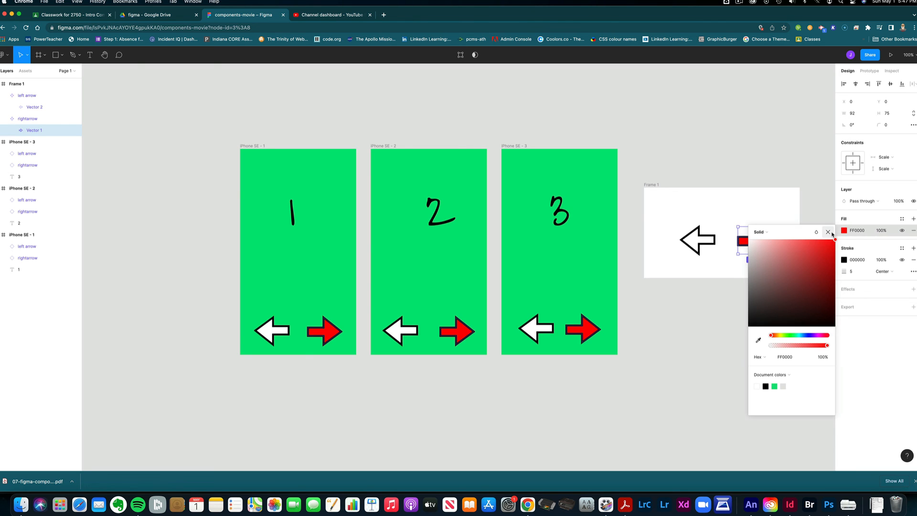
left_click(828, 232)
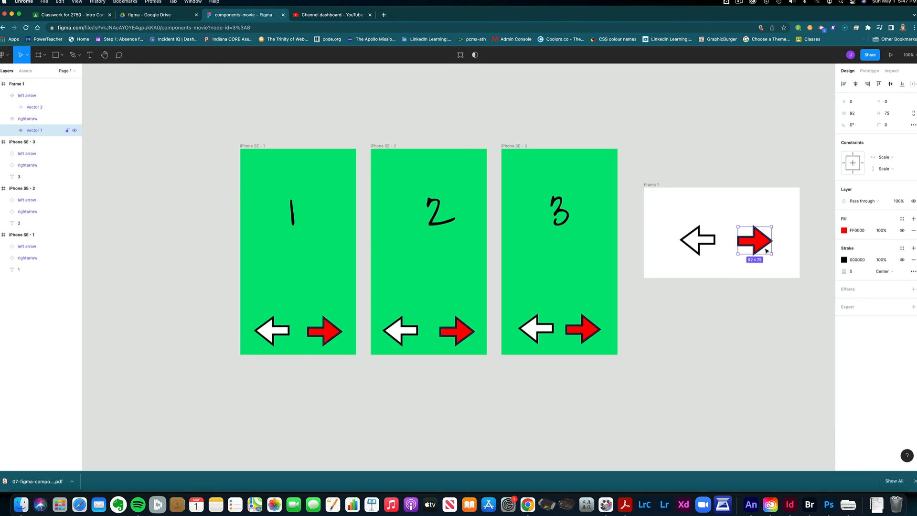